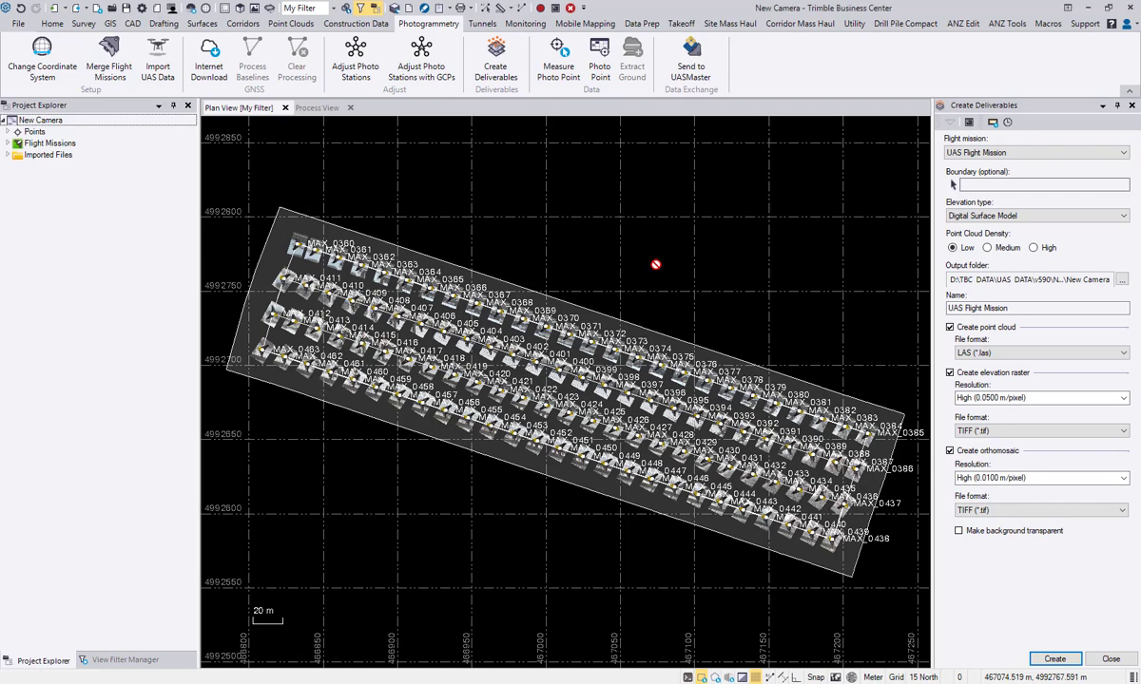
# Step: Switch to File Explorer and locate the img folder inside the "Set GNSS Height - DJI Mini 2 - 165micro 40m" dataset folder
pyautogui.click(306, 683)
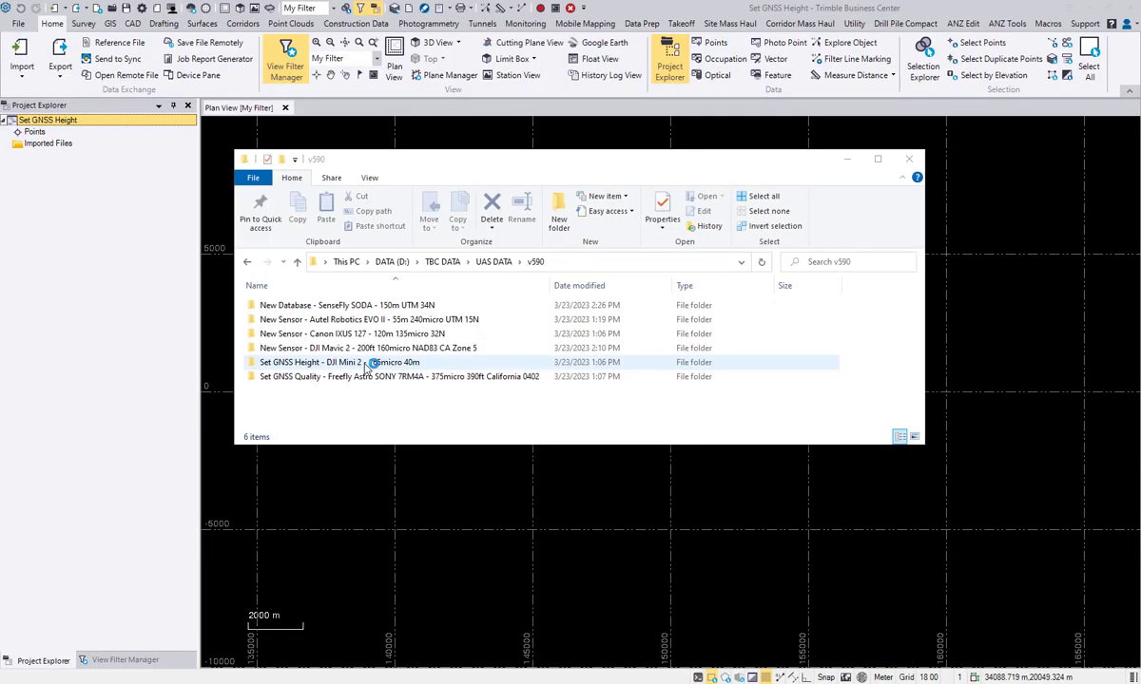
pyautogui.doubleClick(337, 363)
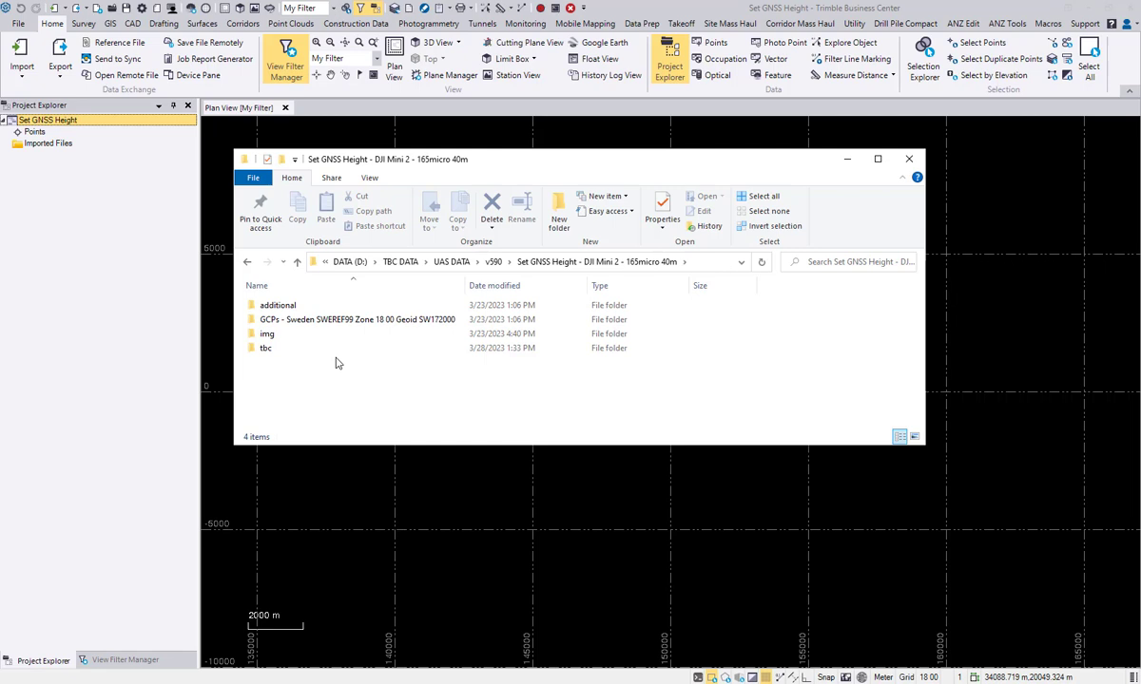
pyautogui.click(267, 336)
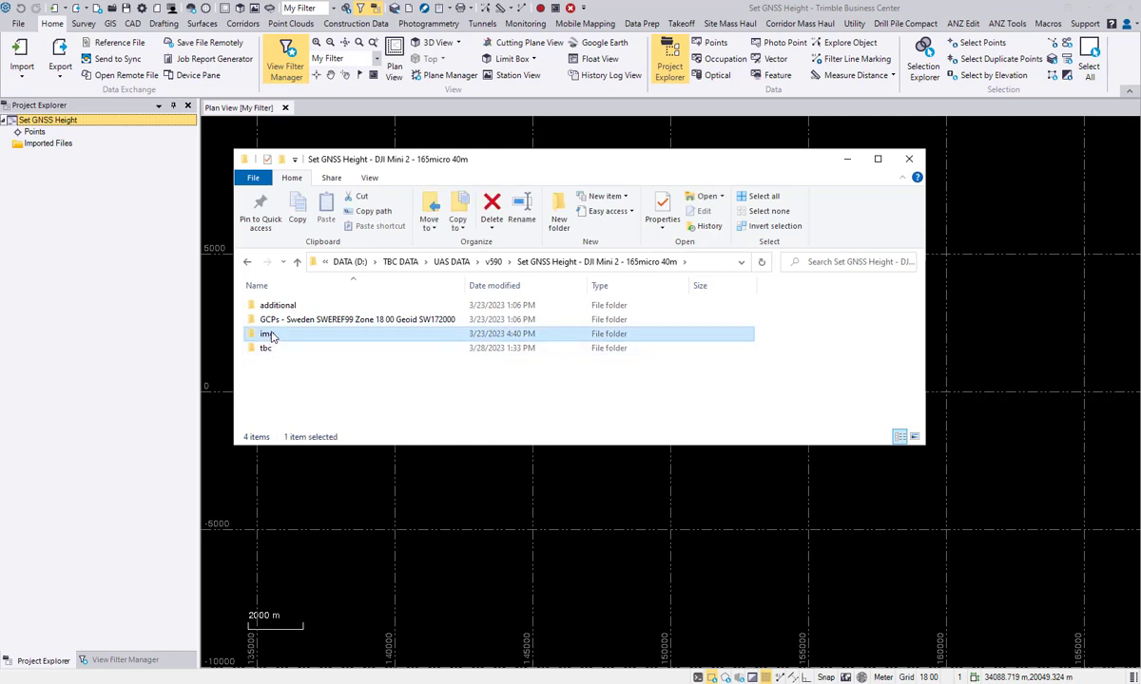
pyautogui.click(847, 159)
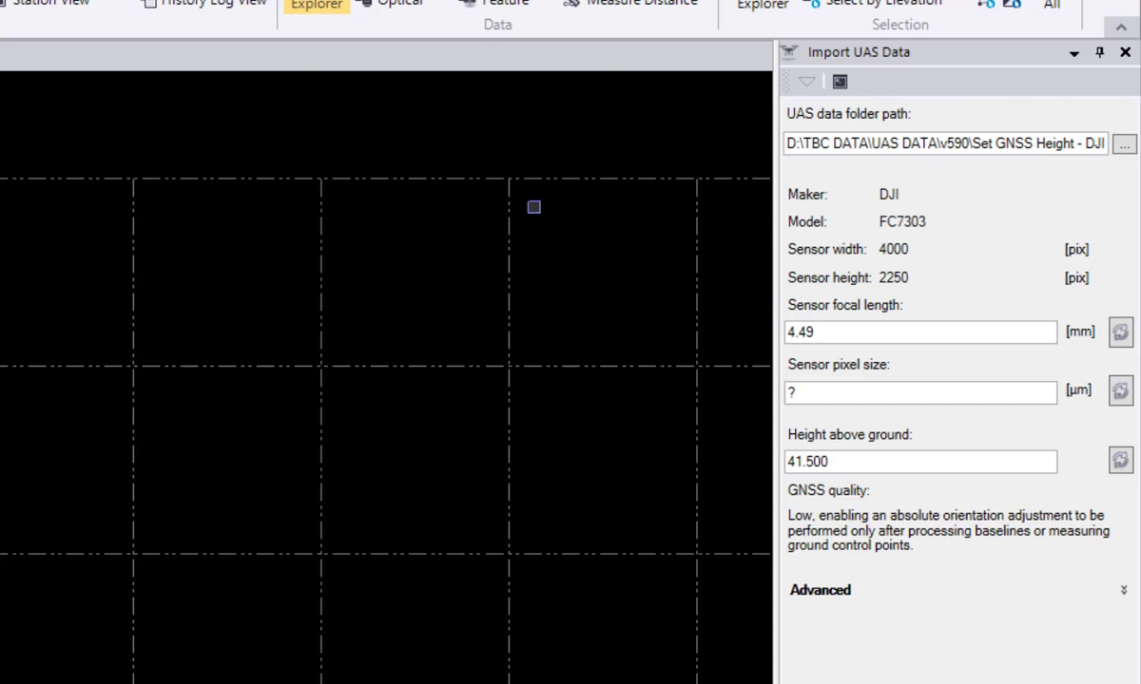
# Step: Set the sensor pixel size to 1.65 µm and import the DJI FC7303 UAS data
pyautogui.click(822, 391)
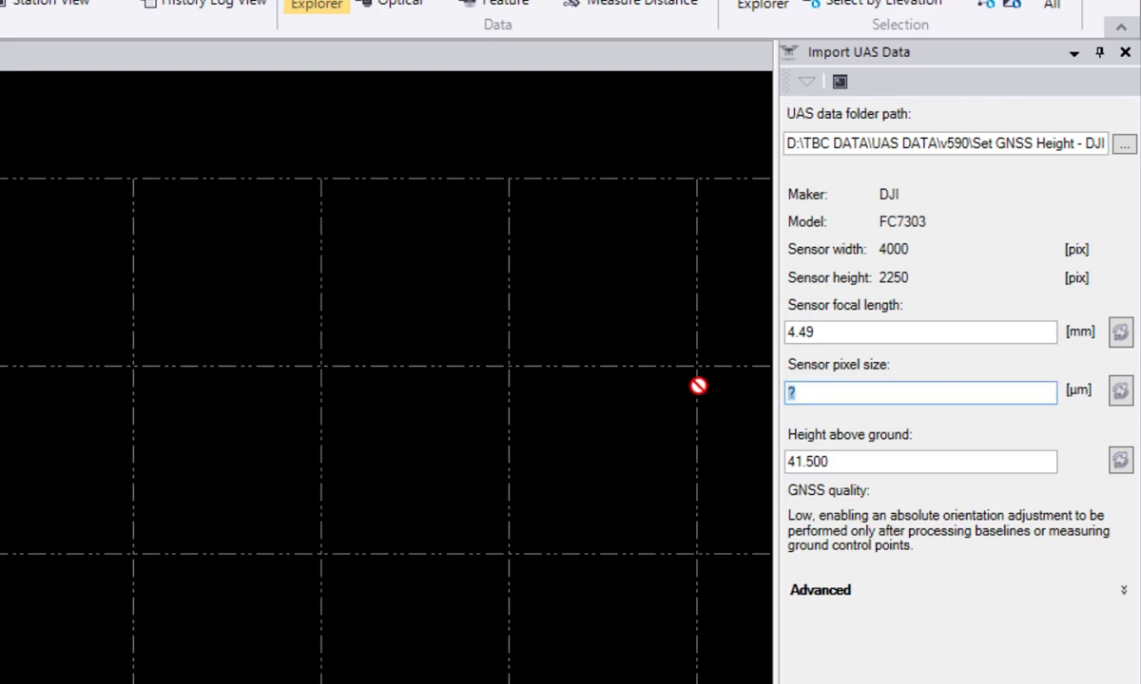
pyautogui.write('1.65')
pyautogui.click(698, 386)
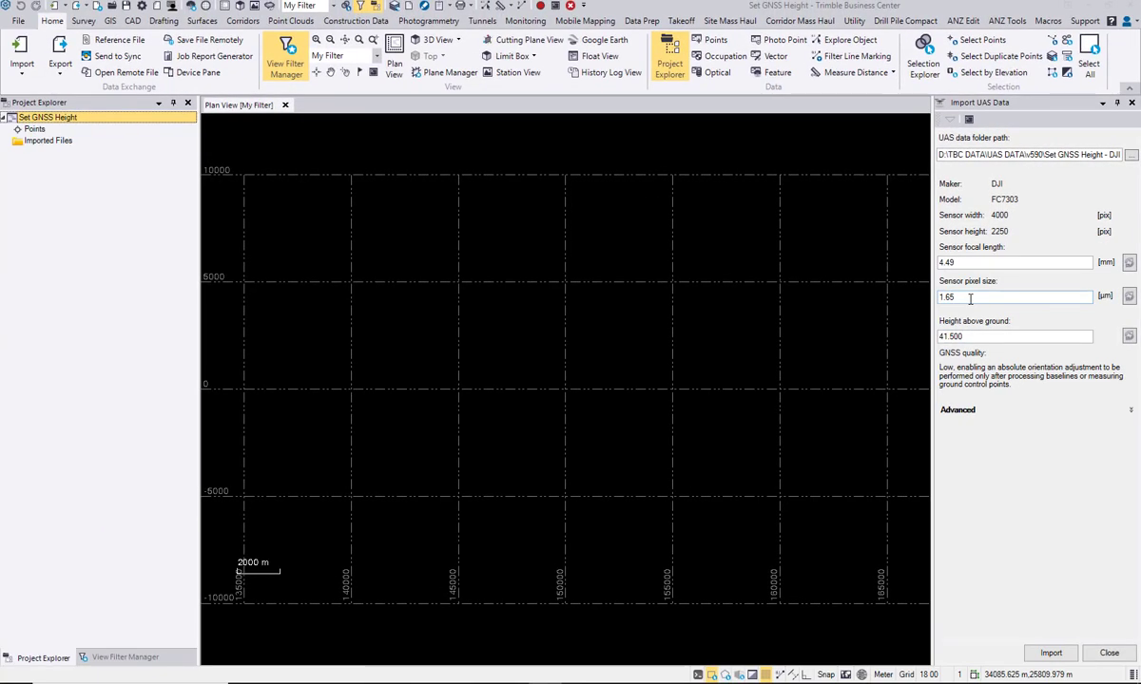
pyautogui.click(1050, 653)
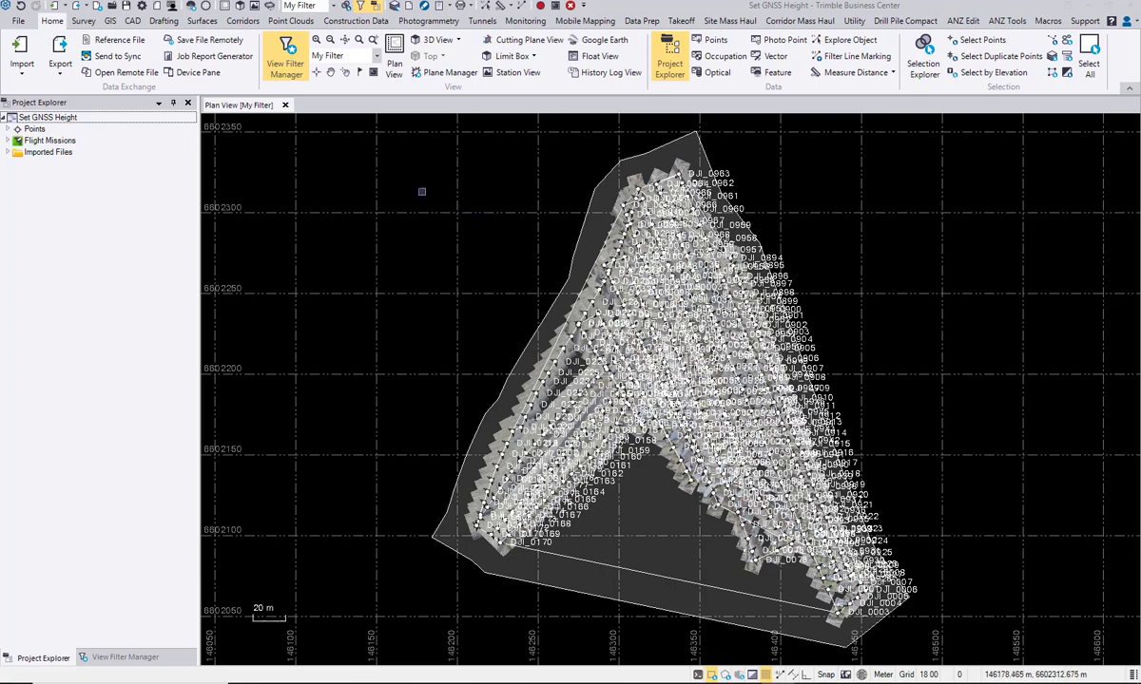
# Step: Open a 3D view of the imported flight mission and examine from the side how high the photo stations sit above the ground plane
pyautogui.click(241, 7)
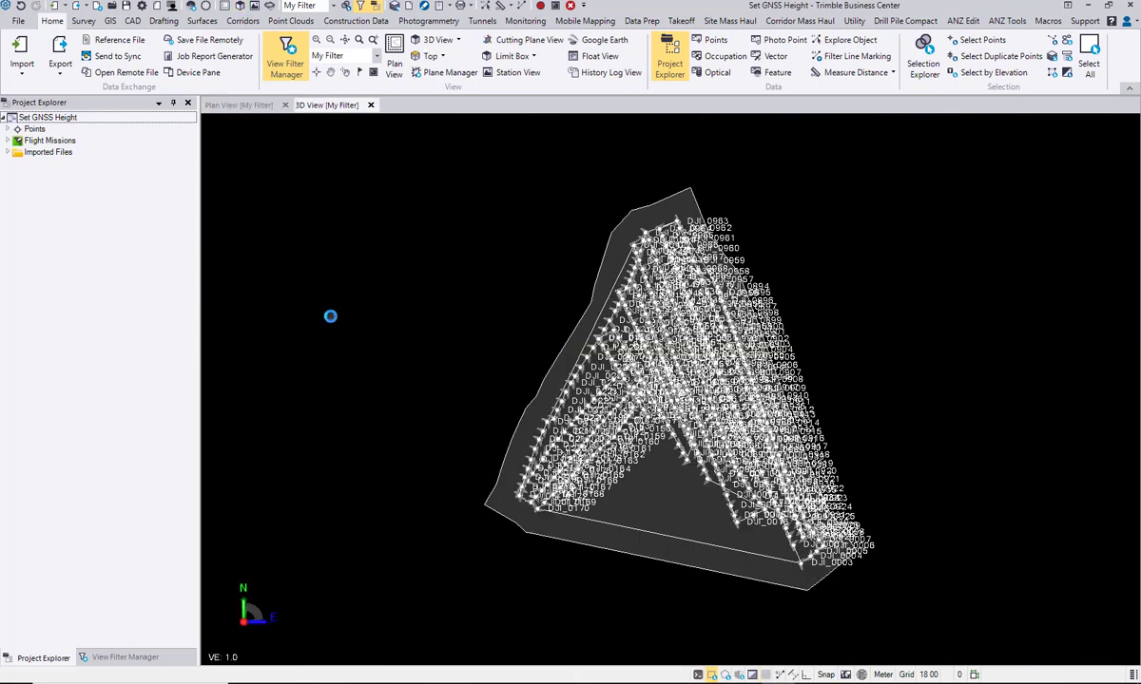
pyautogui.moveTo(689, 428); pyautogui.dragTo(635, 437, button='middle')
pyautogui.moveTo(635, 437); pyautogui.dragTo(638, 292, button='right')
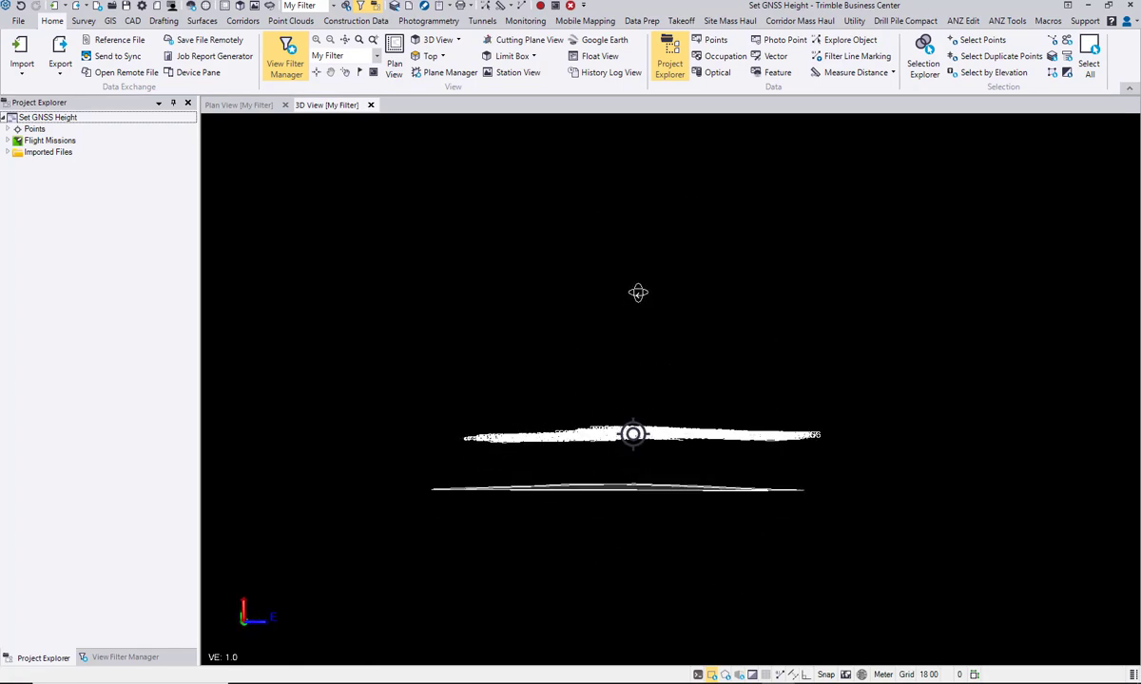
pyautogui.scroll(3, 647, 389)
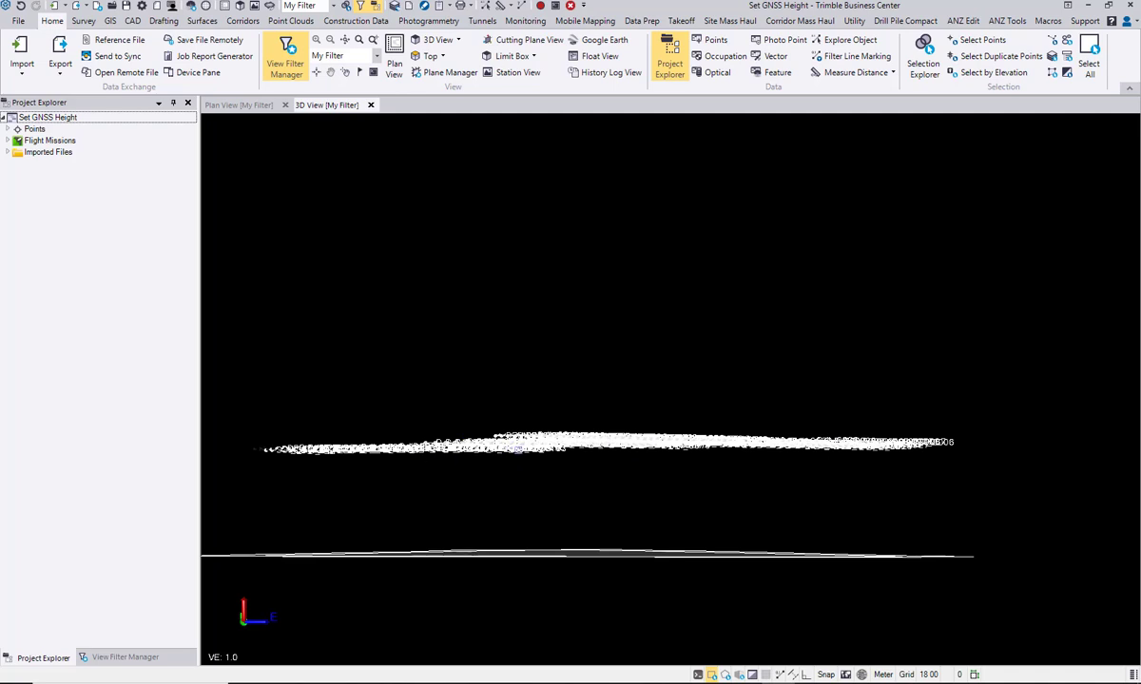
pyautogui.moveTo(525, 466); pyautogui.dragTo(509, 472, button='right')
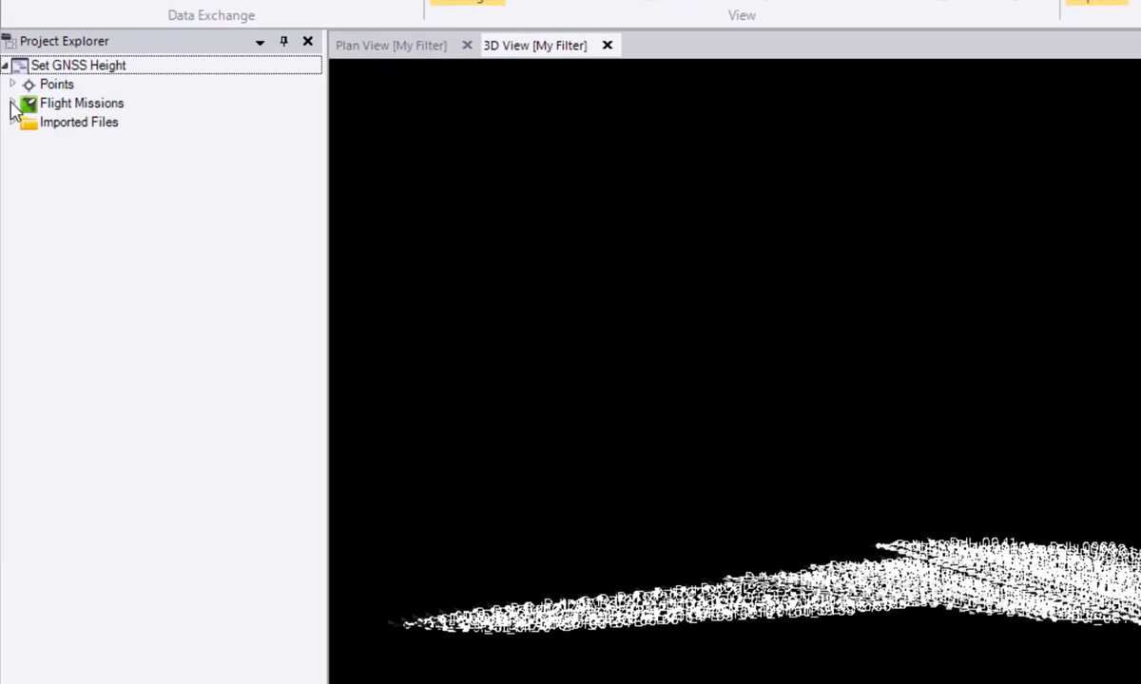
# Step: Check the height in the properties of the Plan object under UAS Flight Mission's UAS_Block, then close the properties and clear the selection
pyautogui.click(12, 102)
pyautogui.click(22, 122)
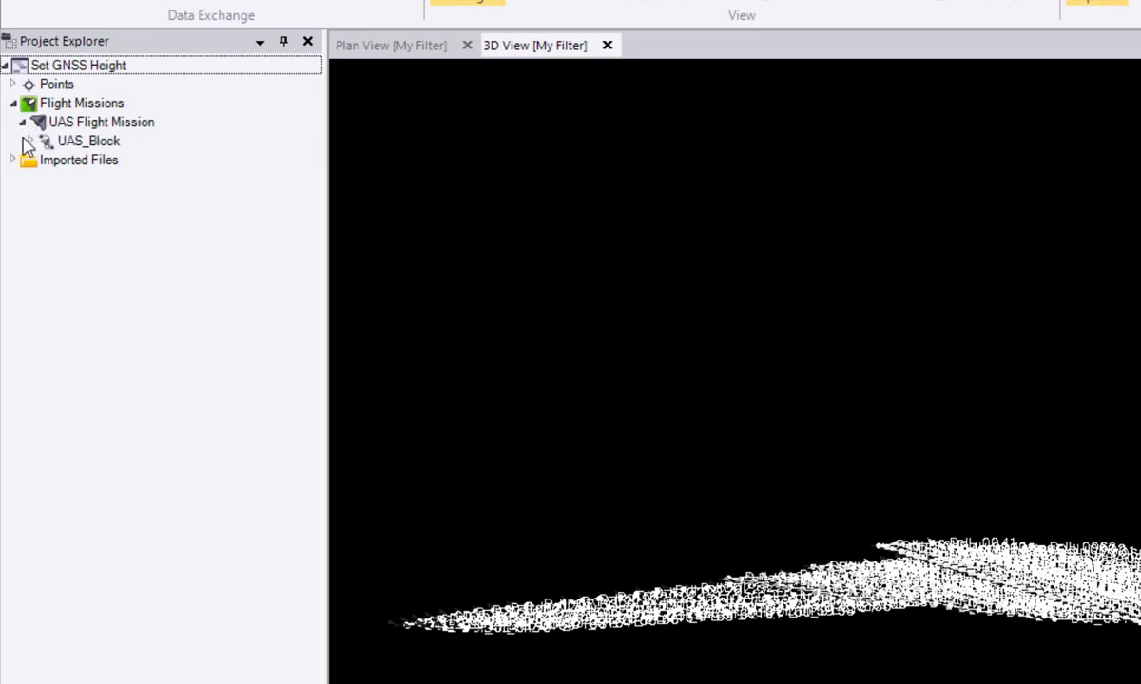
pyautogui.click(29, 140)
pyautogui.click(82, 162)
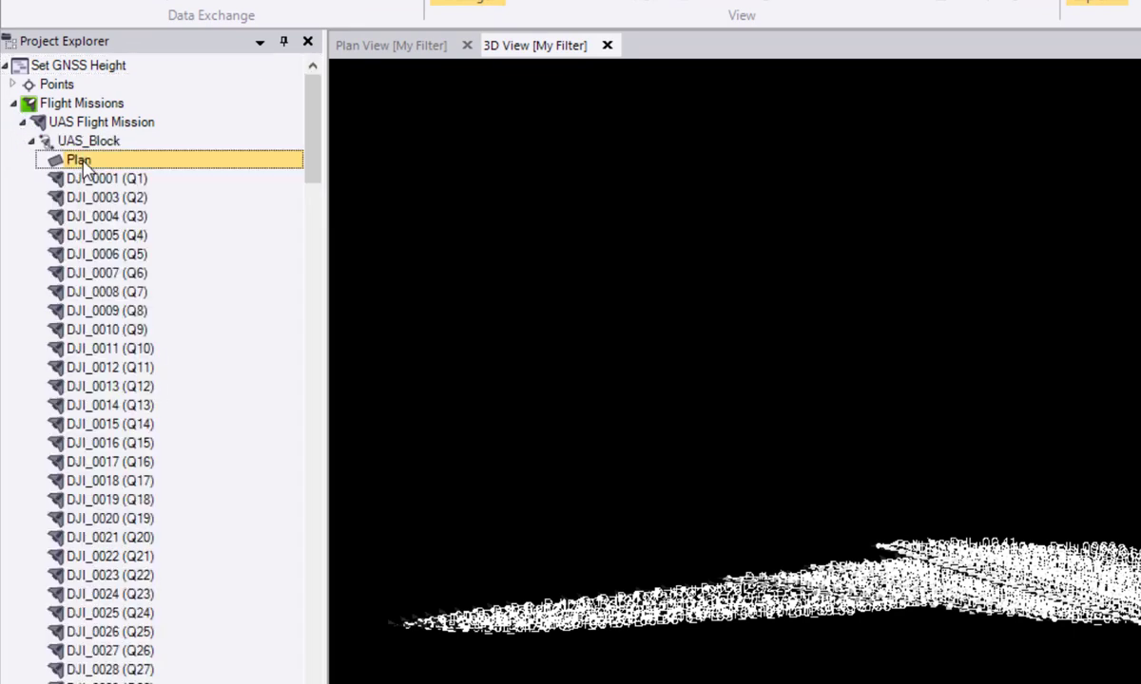
pyautogui.rightClick(83, 162)
pyautogui.click(109, 202)
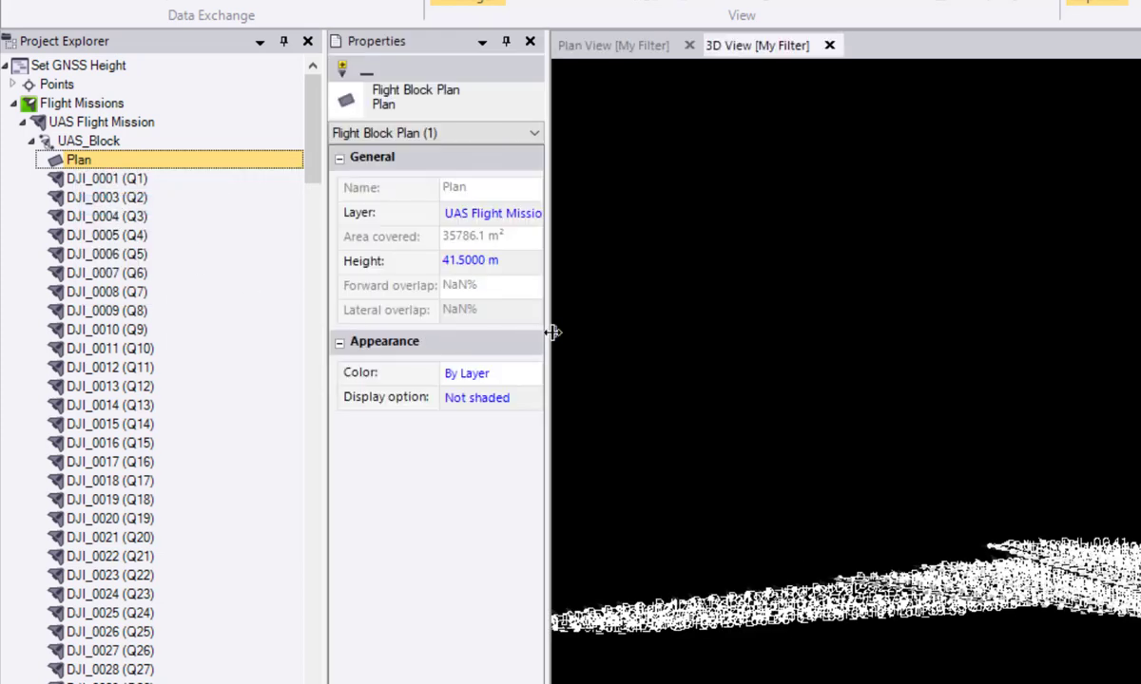
pyautogui.moveTo(549, 336); pyautogui.dragTo(626, 341)
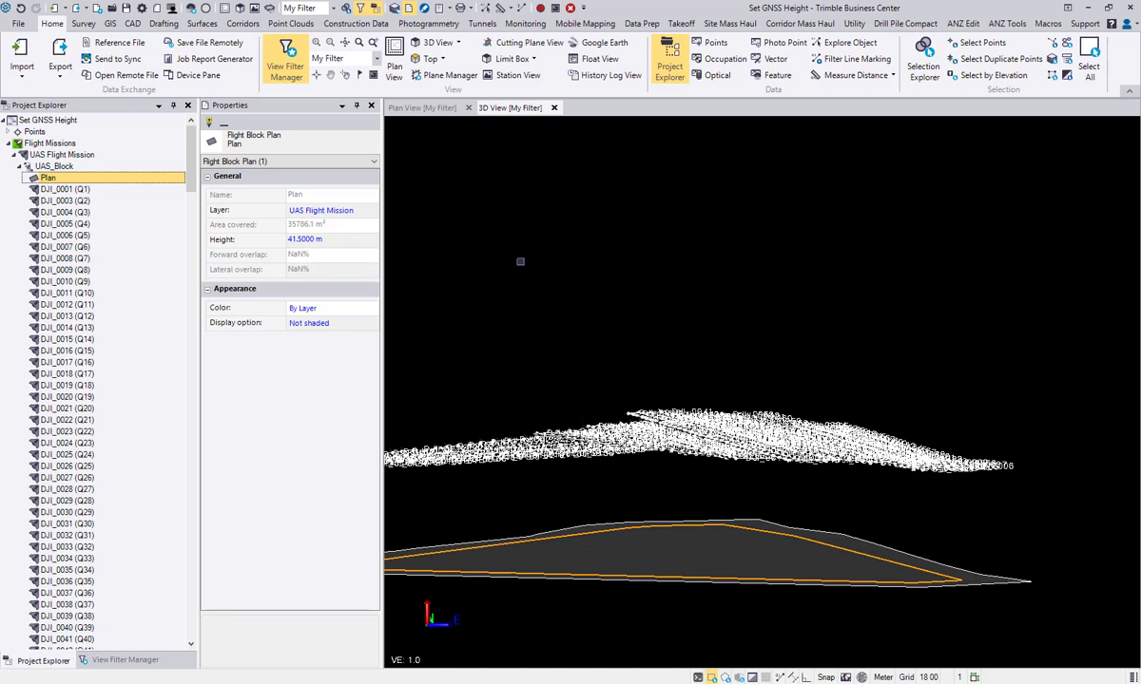
pyautogui.click(371, 105)
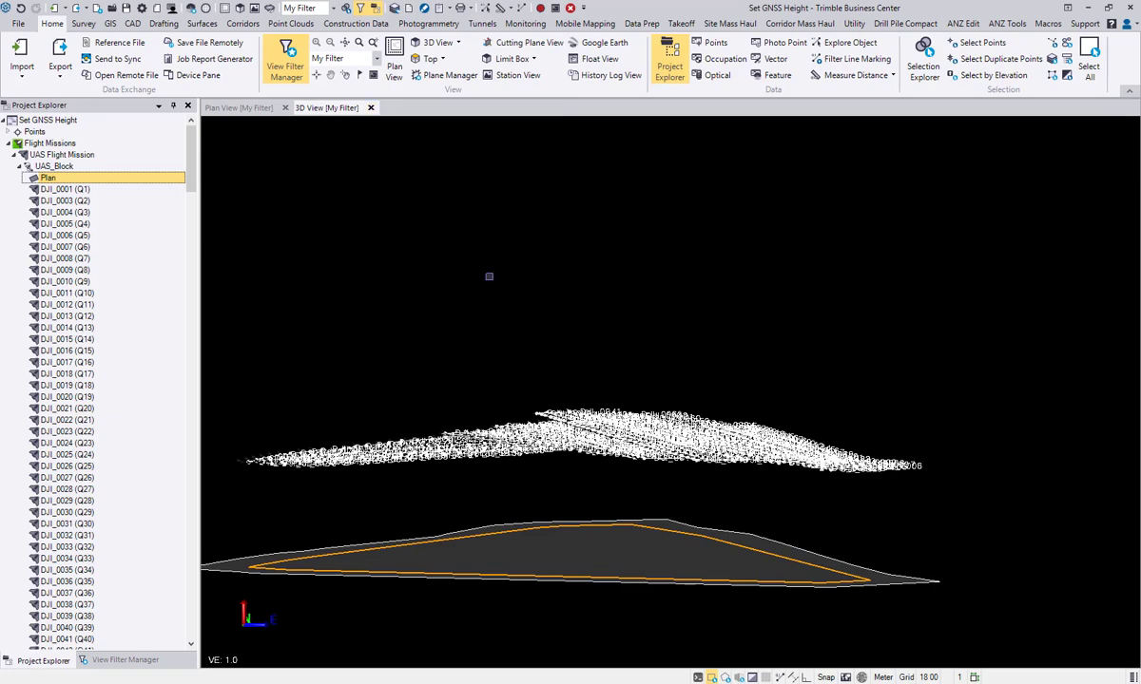
pyautogui.click(496, 288)
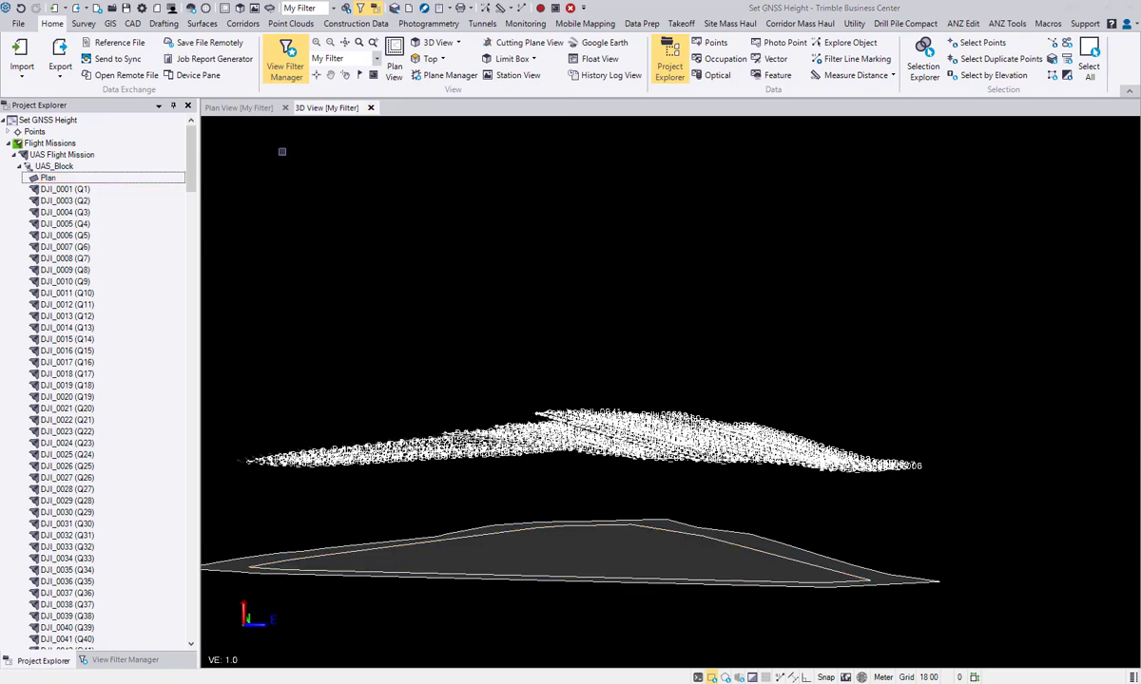
# Step: Compare the ground control points with the photo stations in plan view and in a side-on 3D view
pyautogui.click(215, 107)
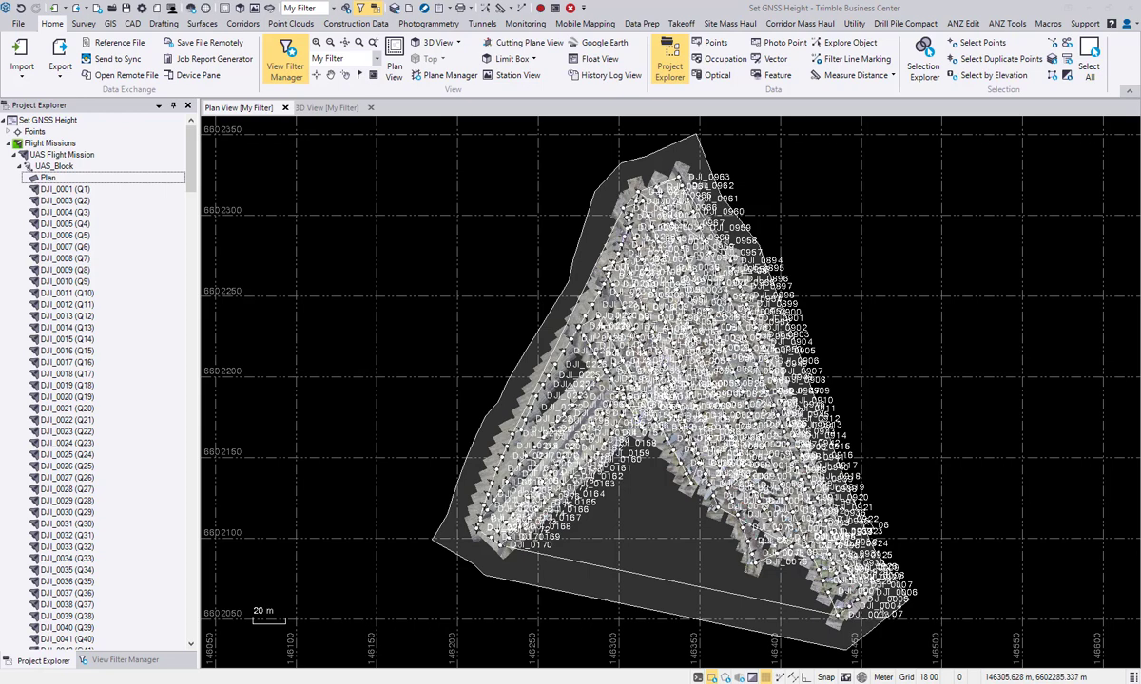
pyautogui.click(328, 108)
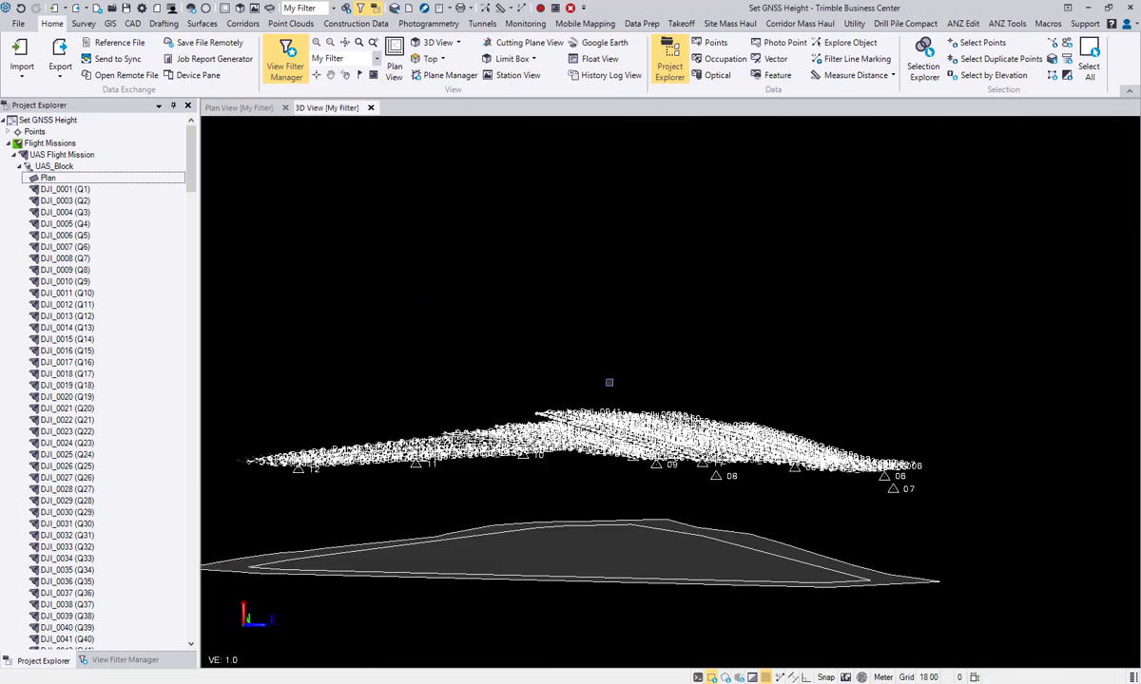
pyautogui.moveTo(609, 382); pyautogui.dragTo(641, 328)
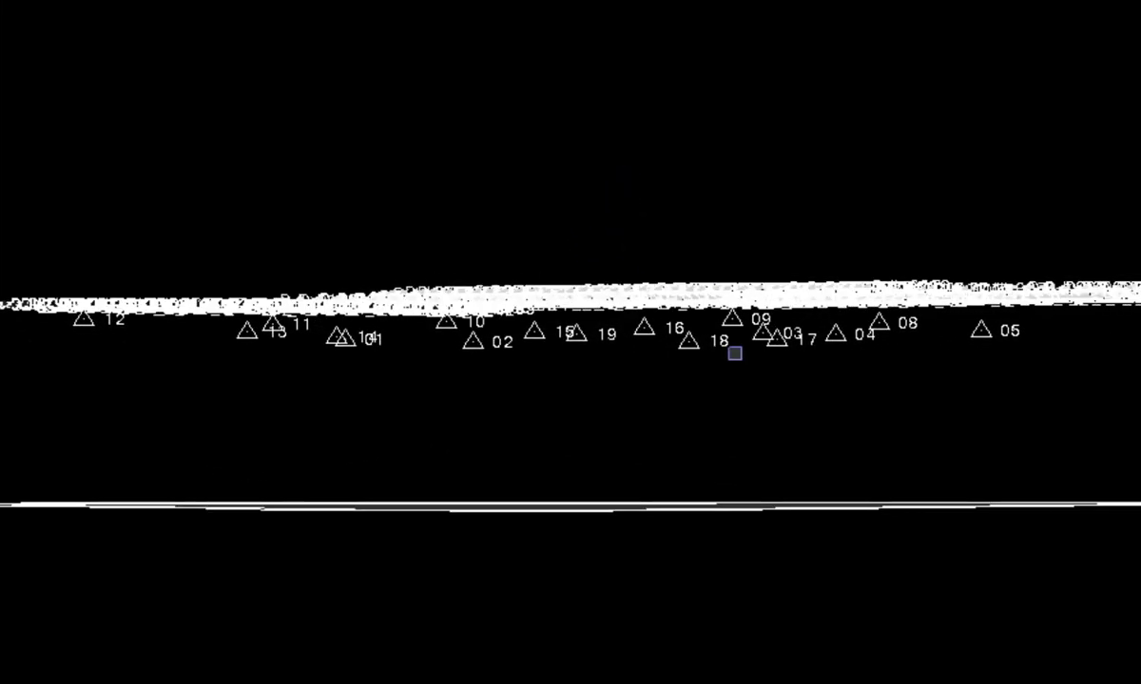
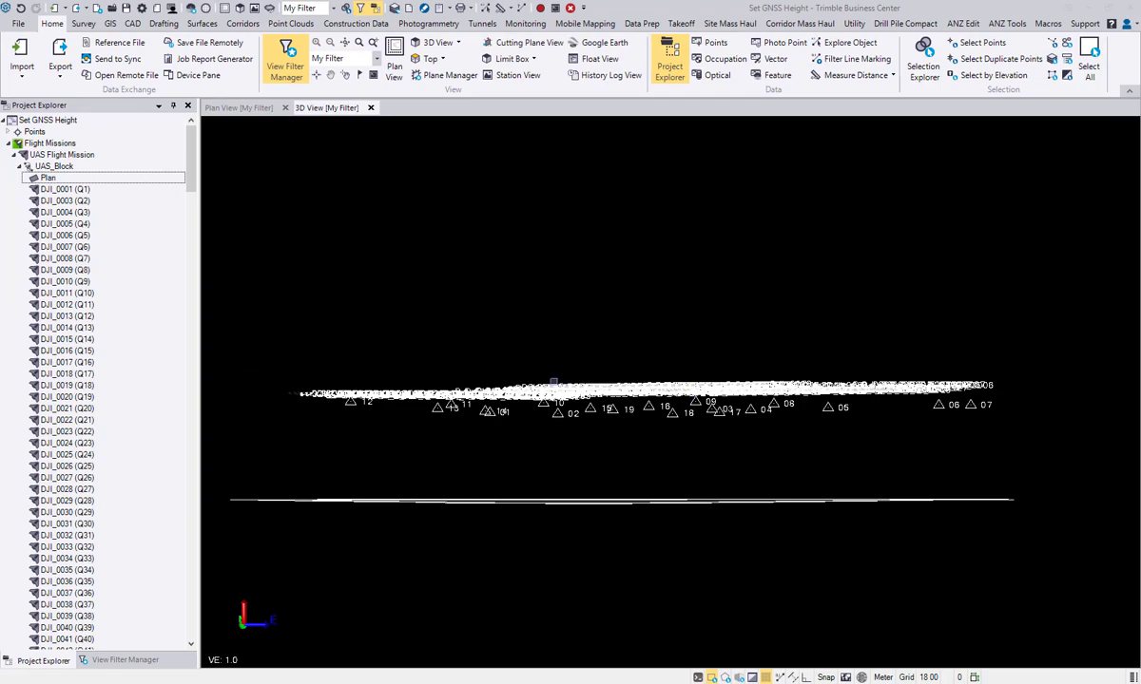
# Step: Collapse UAS_Block under UAS Flight Mission and look up the Set Height Shift command among its options
pyautogui.moveTo(599, 346); pyautogui.dragTo(590, 317, button='middle')
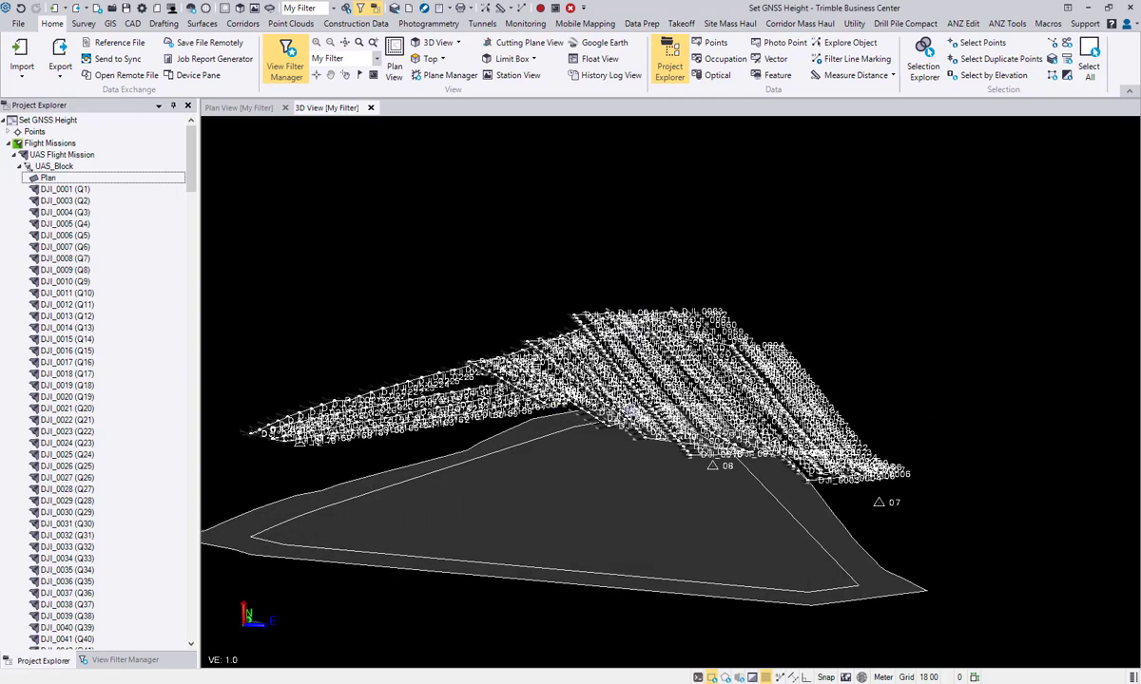
pyautogui.moveTo(614, 378); pyautogui.dragTo(656, 390, button='middle')
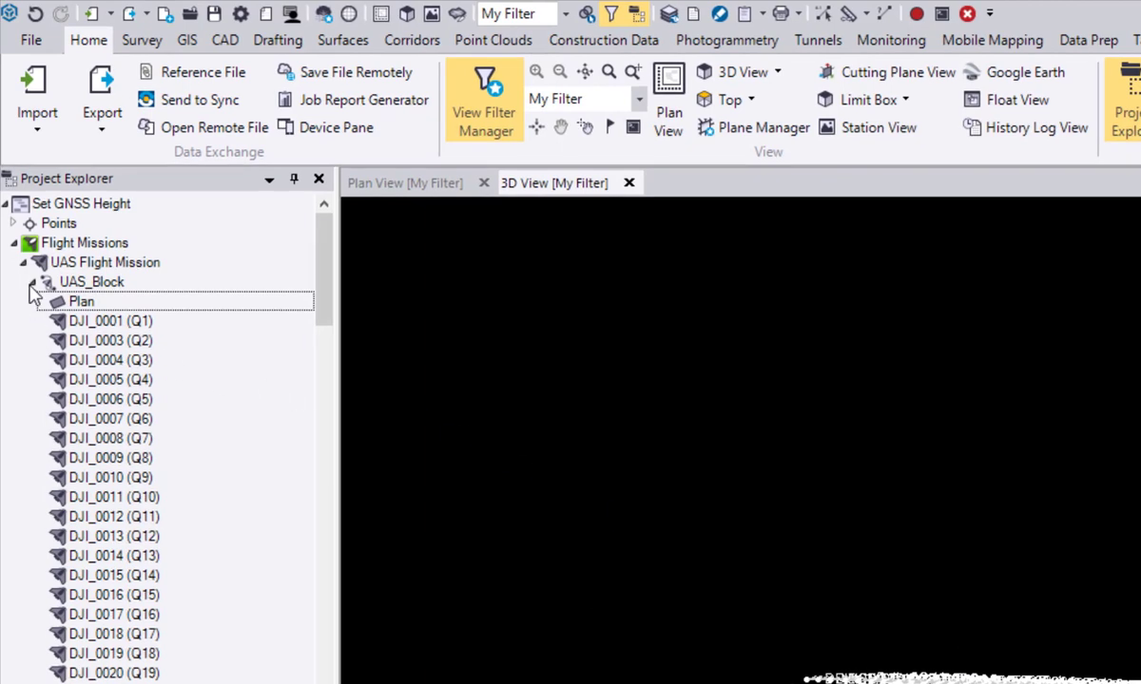
pyautogui.click(31, 282)
pyautogui.click(104, 285)
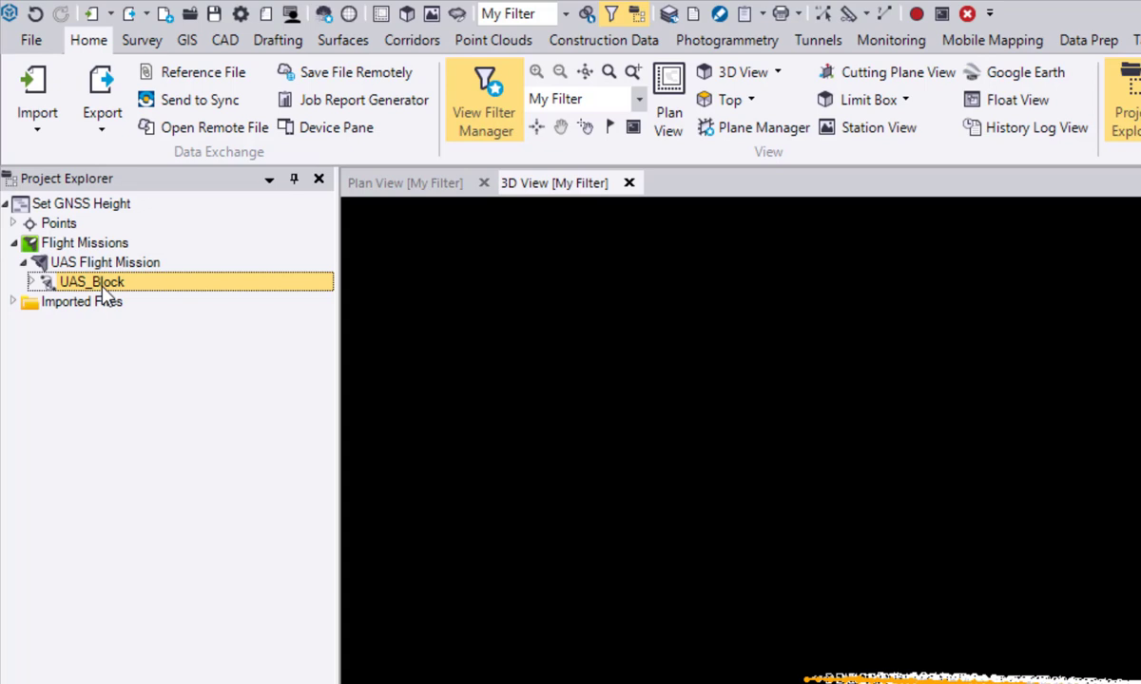
pyautogui.rightClick(102, 284)
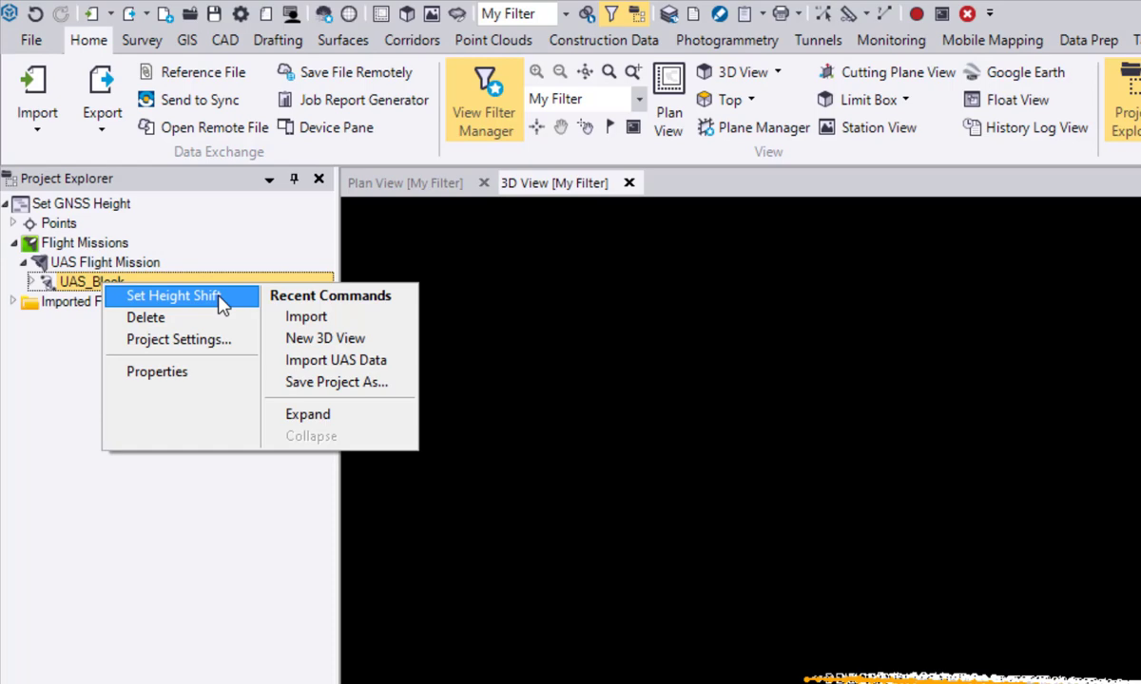
pyautogui.click(673, 370)
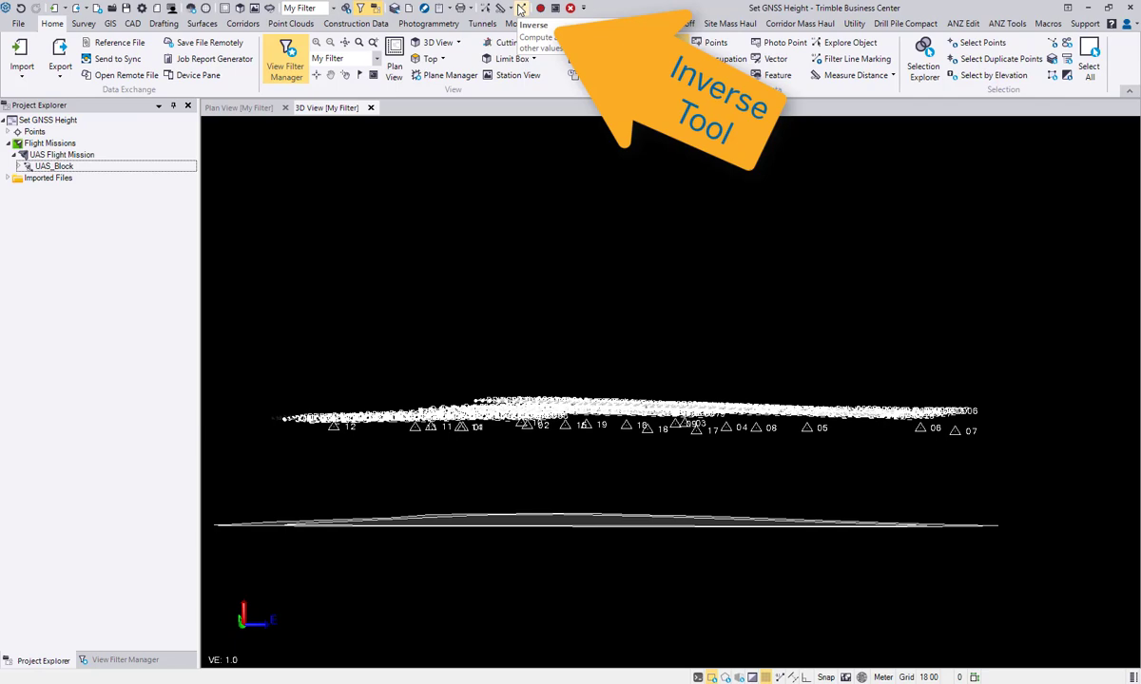
# Step: Measure the height difference from ground control point 04 to the nearby corner of the ground plane with Inverse, then close the tool
pyautogui.click(521, 8)
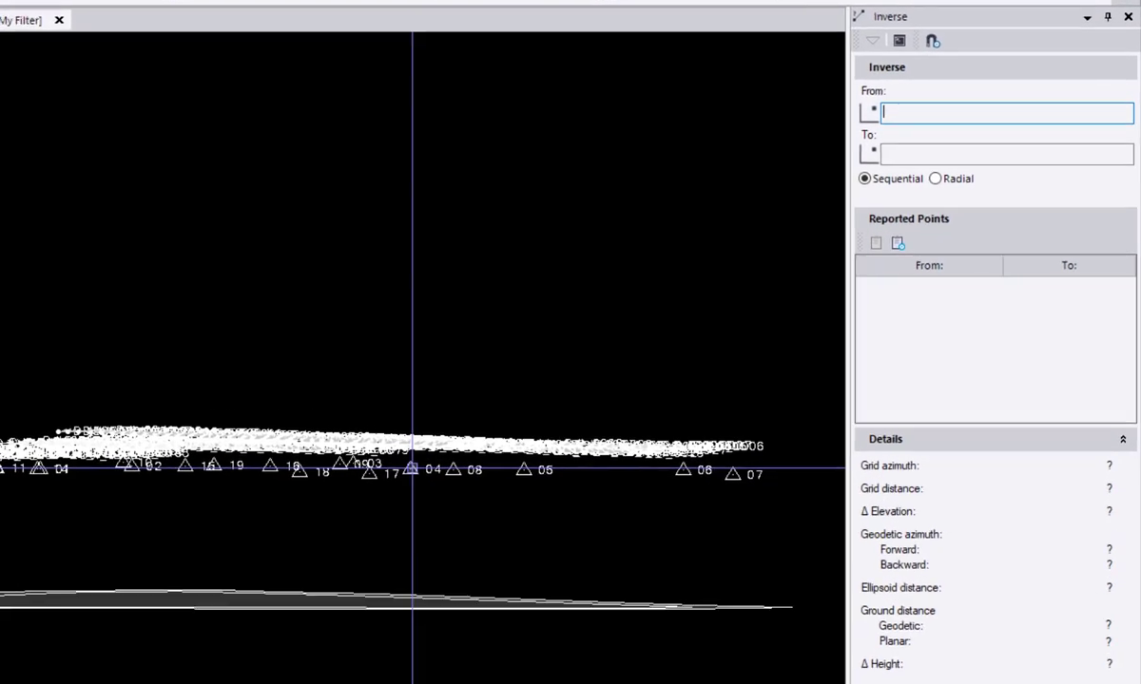
pyautogui.click(411, 468)
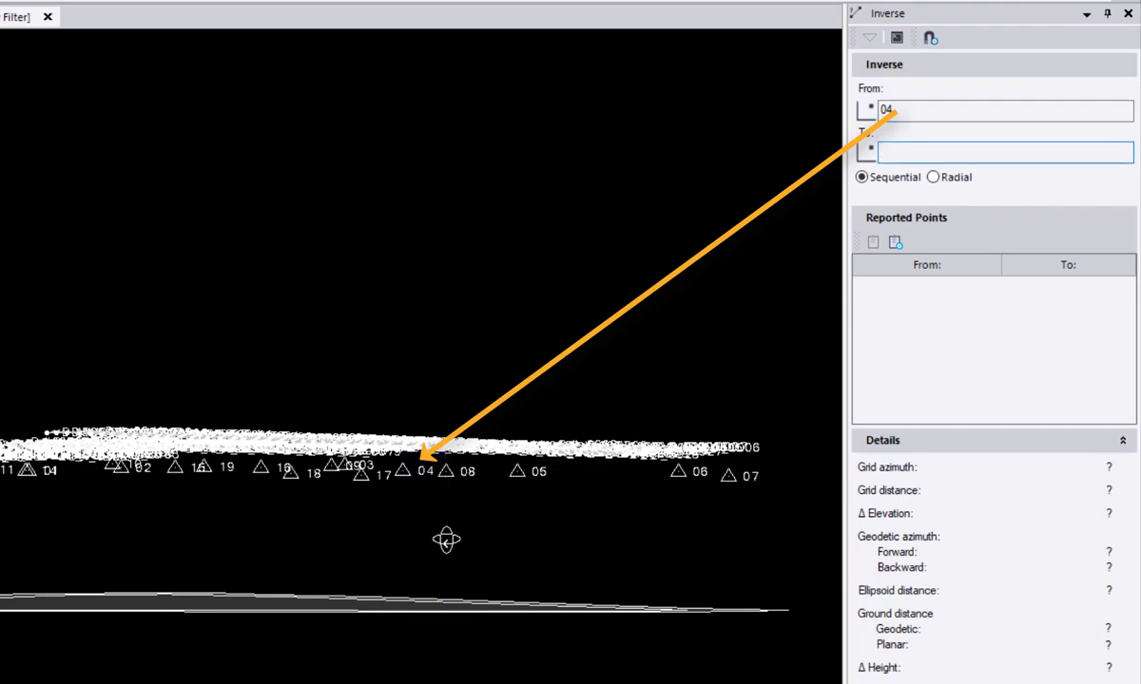
pyautogui.moveTo(446, 540); pyautogui.dragTo(458, 581, button='middle')
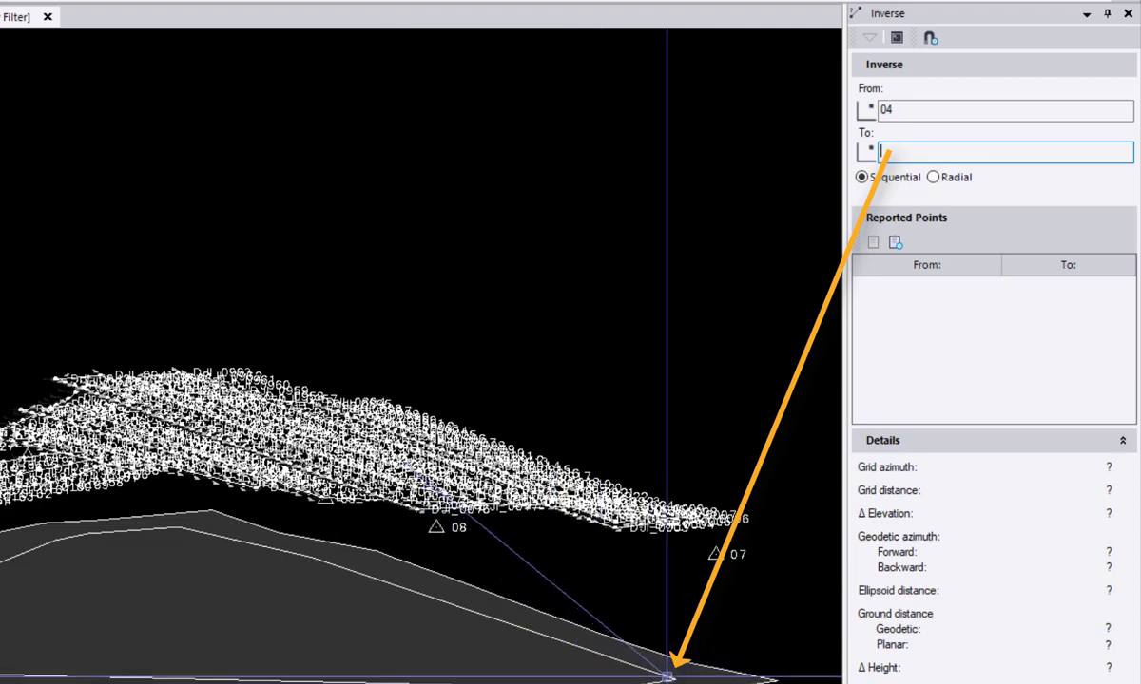
pyautogui.click(676, 678)
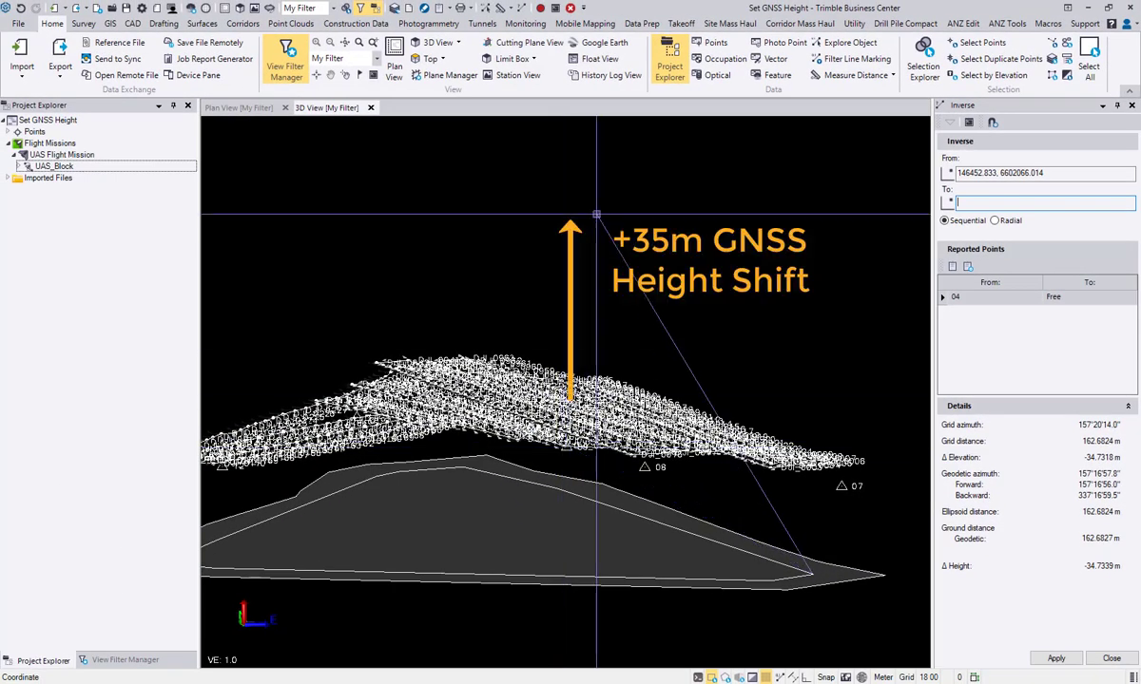
pyautogui.click(1110, 657)
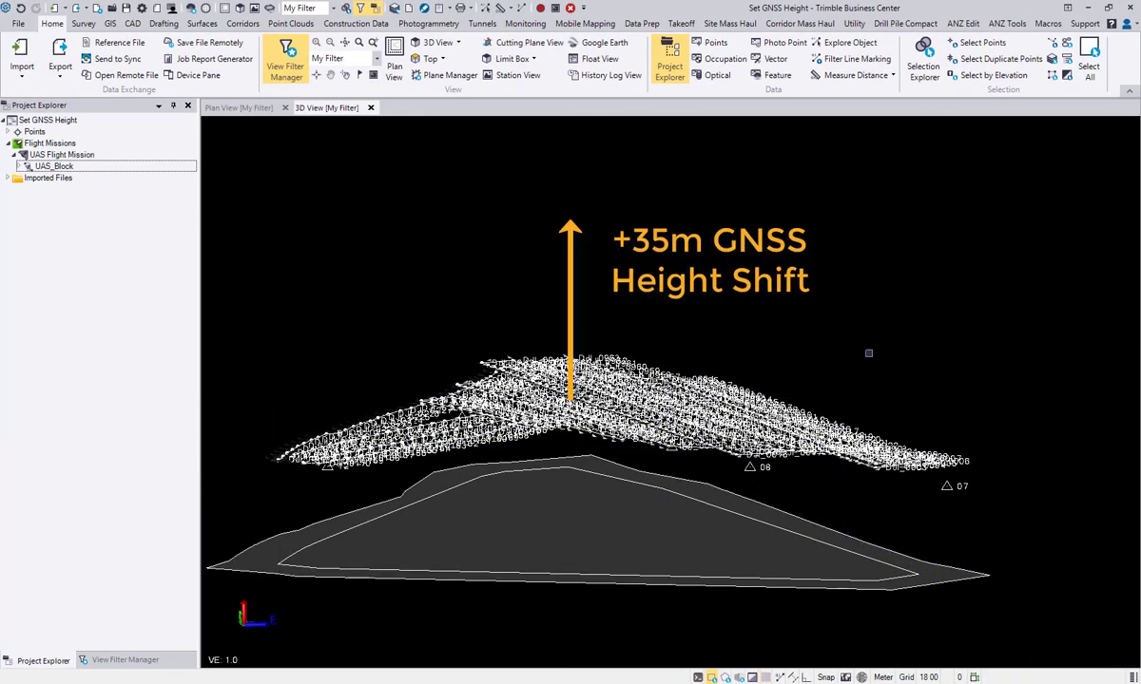
# Step: Set the GNSS height shift of UAS_Block to 35 m and check the control points against the ground plane from several sides
pyautogui.rightClick(74, 167)
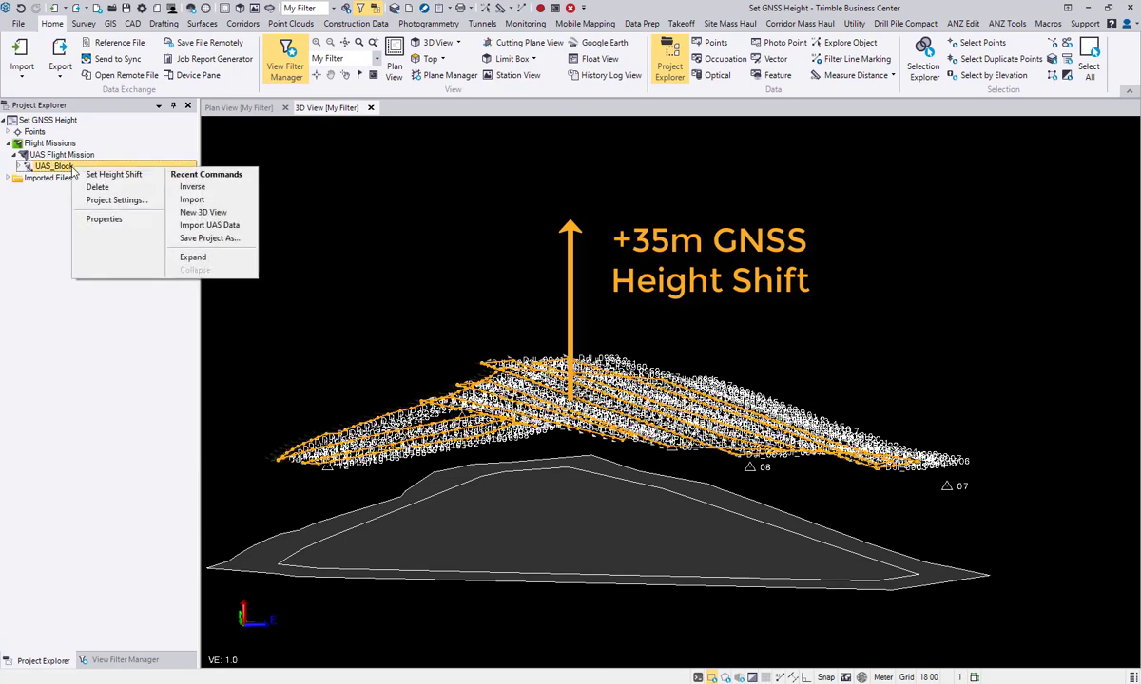
pyautogui.click(113, 173)
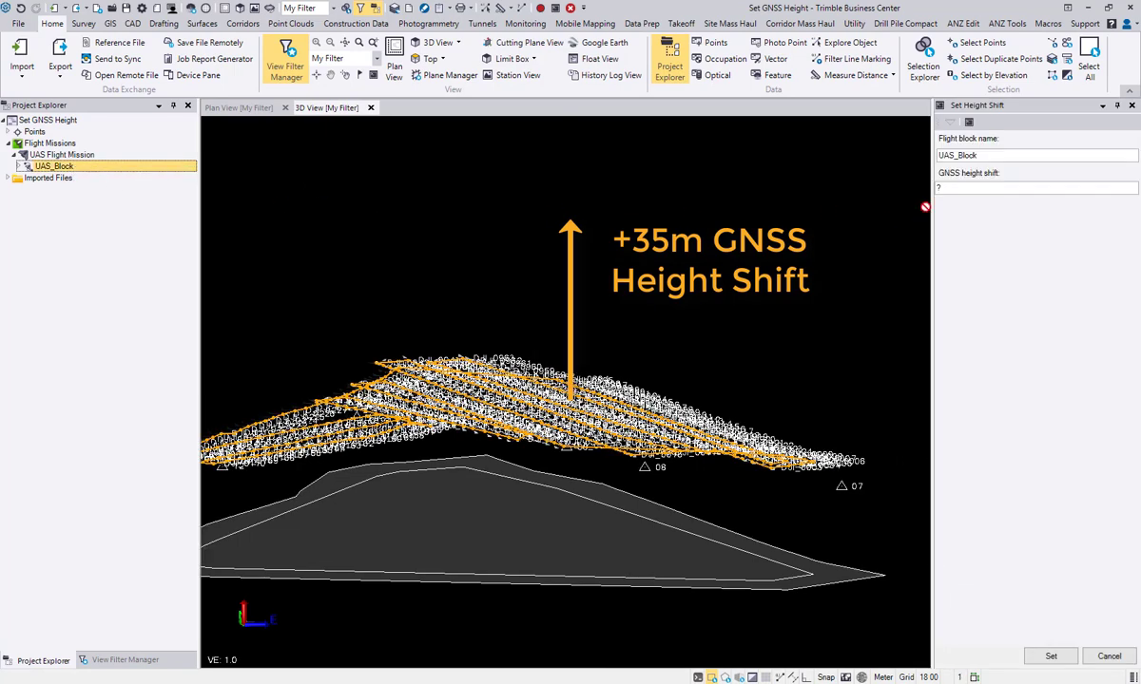
pyautogui.click(941, 188)
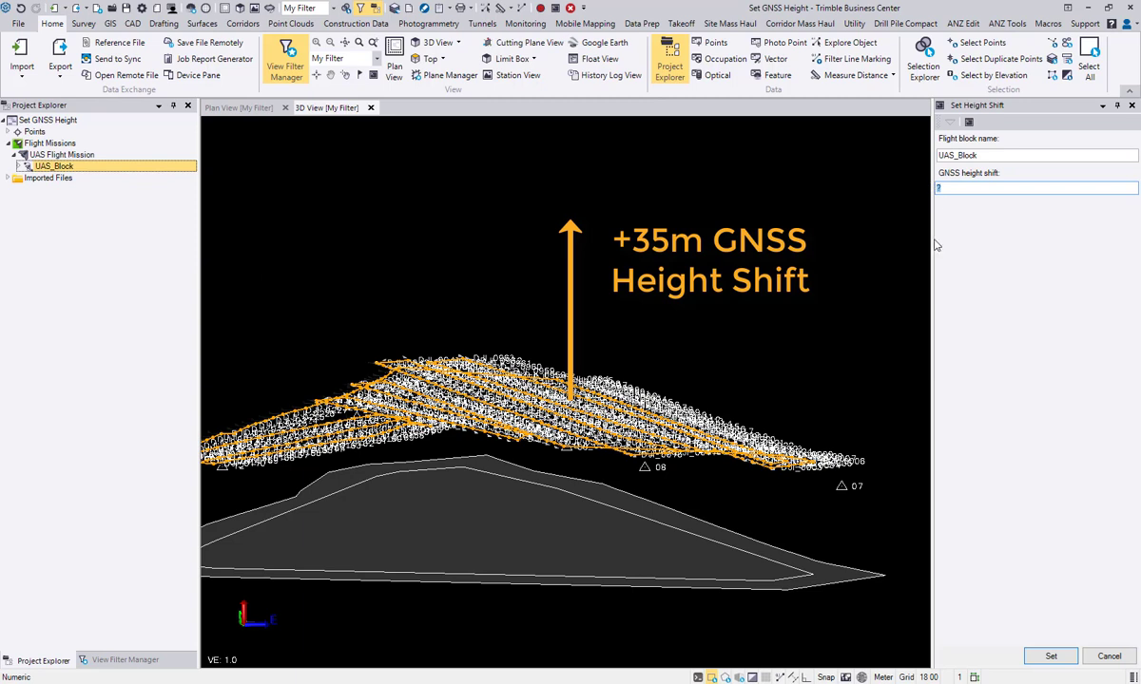
pyautogui.write('35')
pyautogui.click(1051, 657)
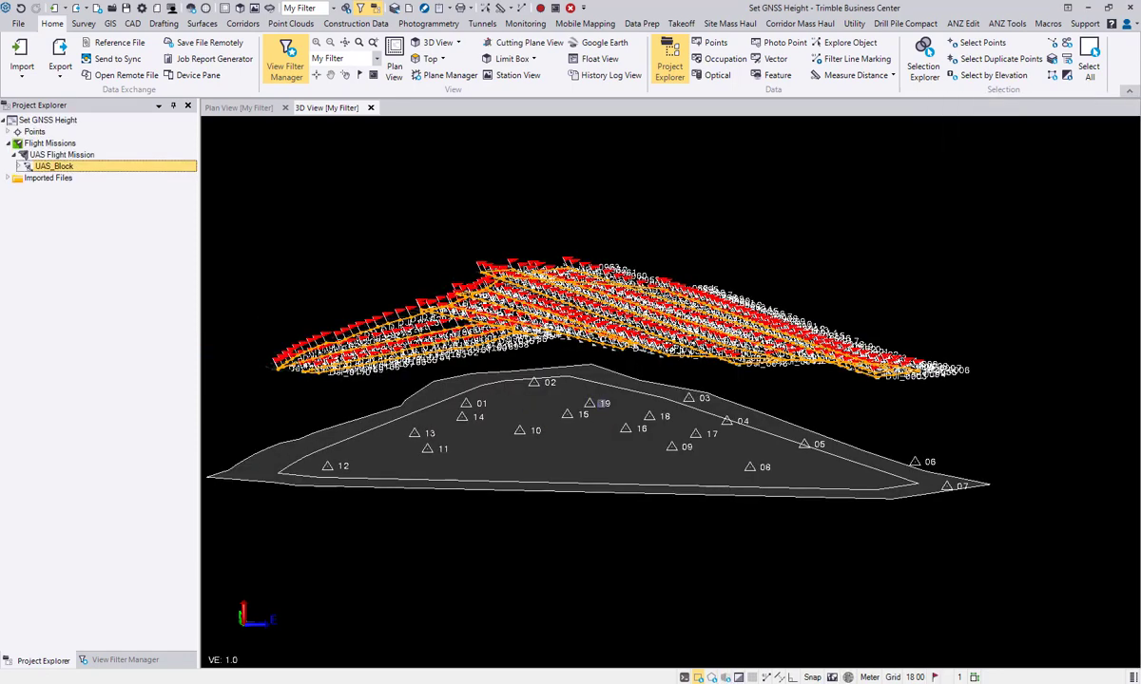
pyautogui.moveTo(599, 422); pyautogui.dragTo(645, 407, button='middle')
pyautogui.moveTo(433, 399); pyautogui.dragTo(514, 399, button='middle')
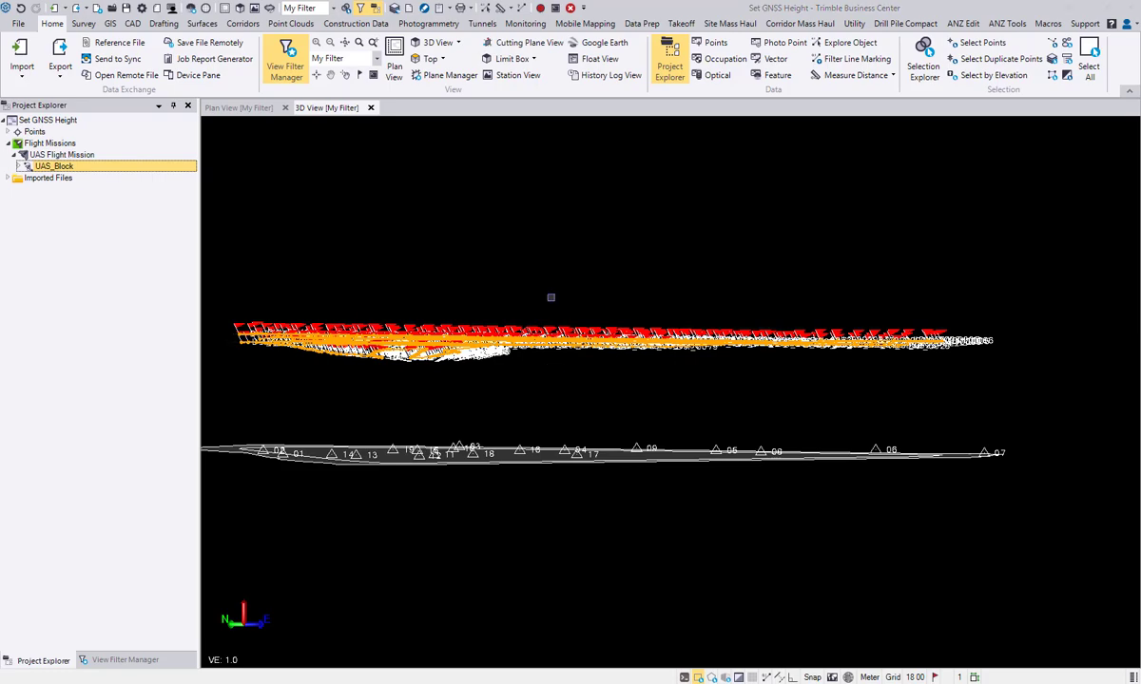
pyautogui.moveTo(538, 282)
pyautogui.mouseDown(button='right')
pyautogui.moveTo(635, 344)
pyautogui.moveTo(706, 291)
pyautogui.moveTo(743, 285)
pyautogui.moveTo(765, 328)
pyautogui.moveTo(843, 285)
pyautogui.moveTo(819, 312)
pyautogui.mouseUp(button='right')
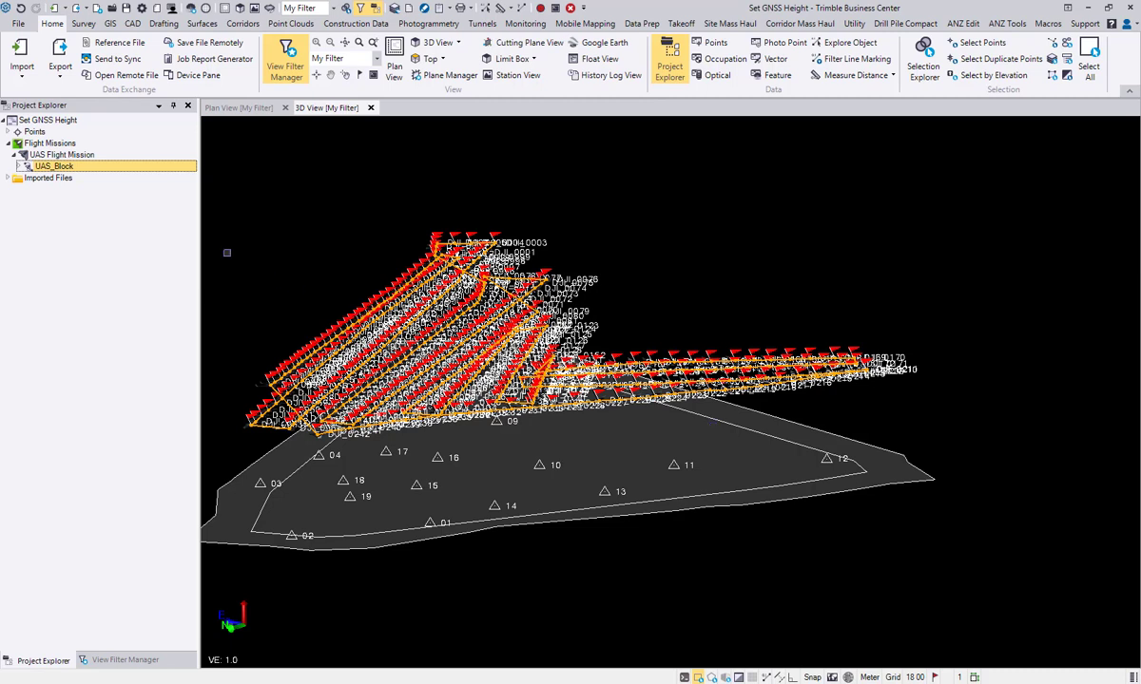
# Step: Try a GNSS height shift of 60 m on UAS_Block and compare the ground plane with the control points from the side
pyautogui.rightClick(98, 168)
pyautogui.click(129, 172)
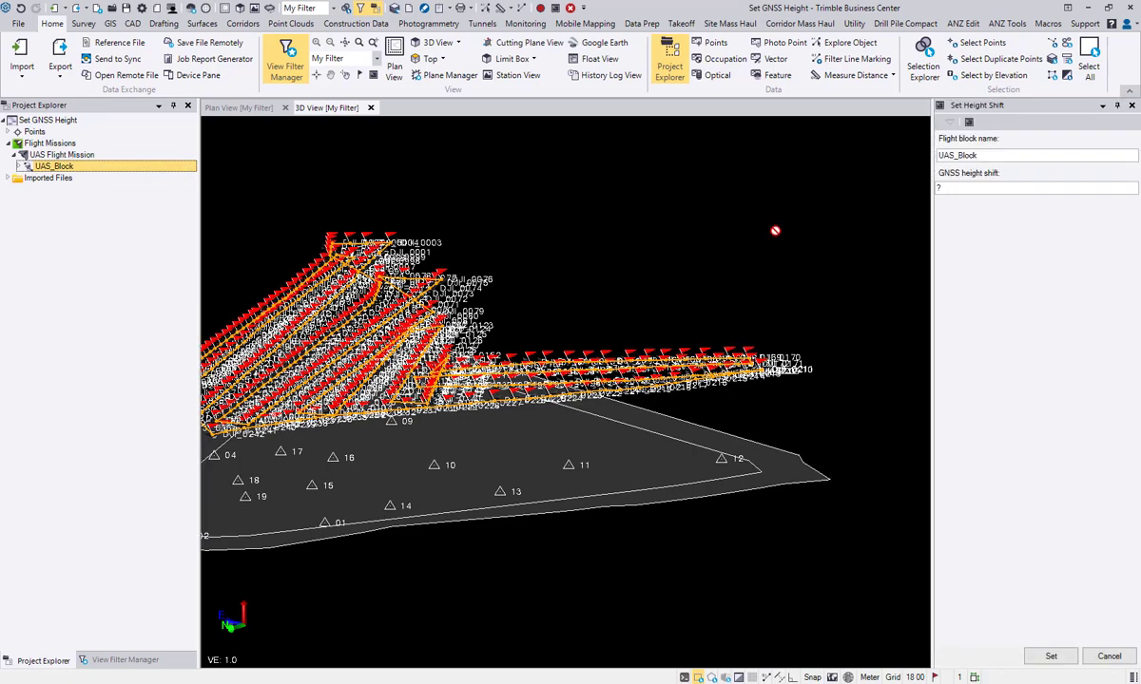
pyautogui.click(962, 186)
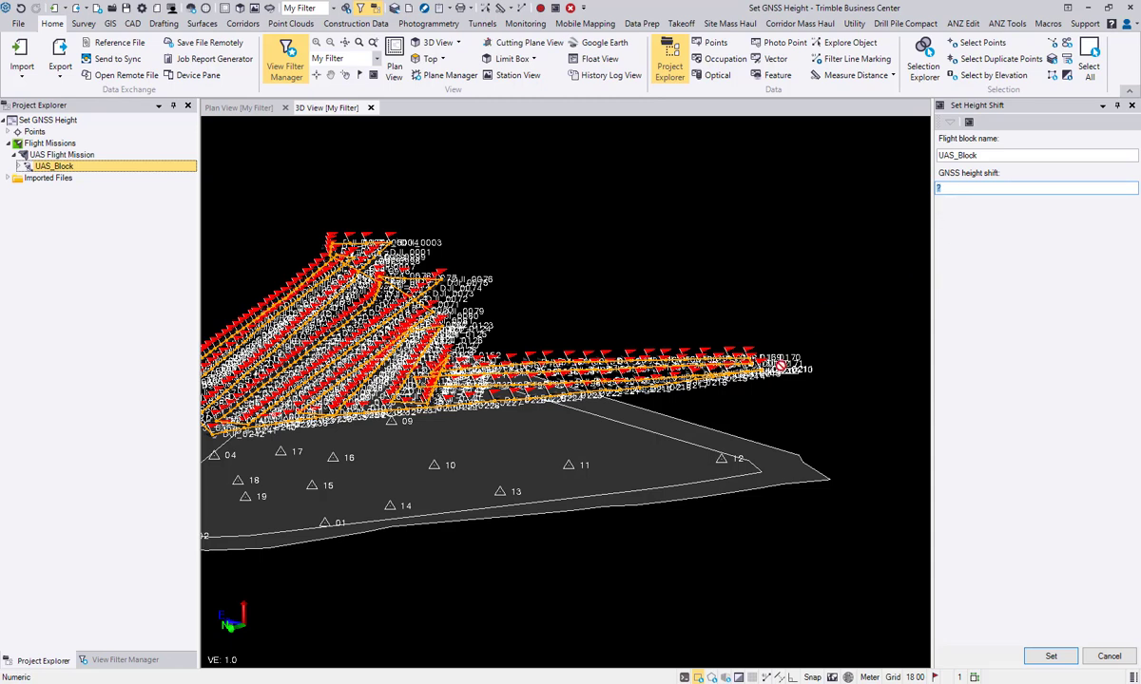
pyautogui.write('60')
pyautogui.click(1049, 656)
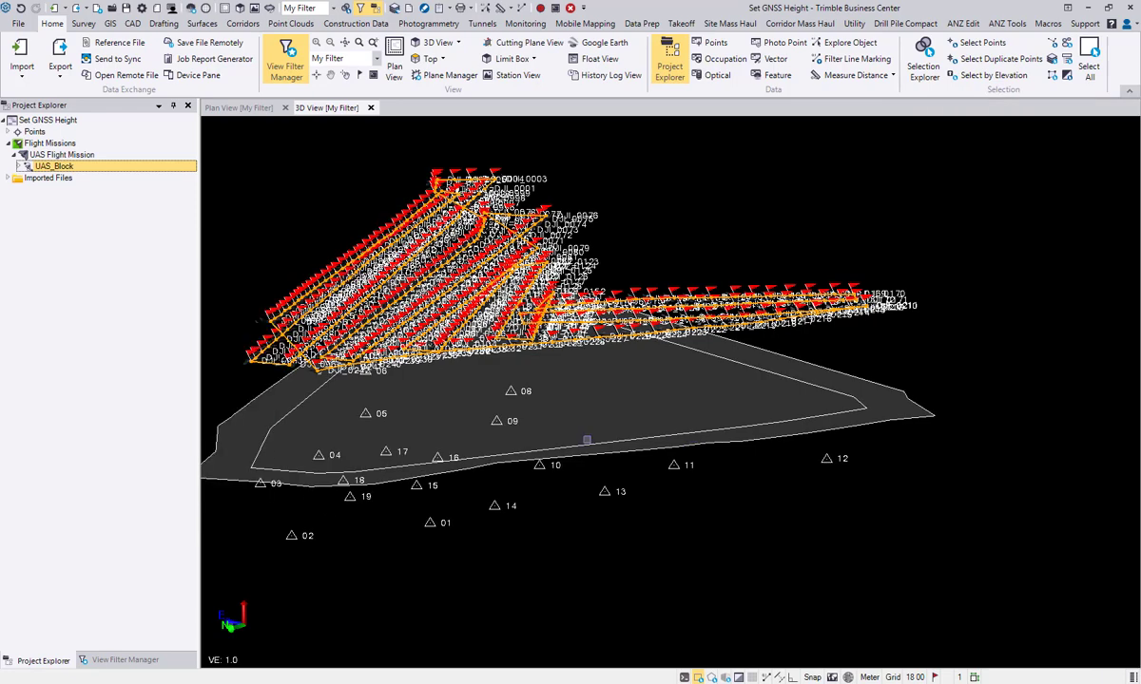
pyautogui.moveTo(551, 500); pyautogui.dragTo(499, 475, button='middle')
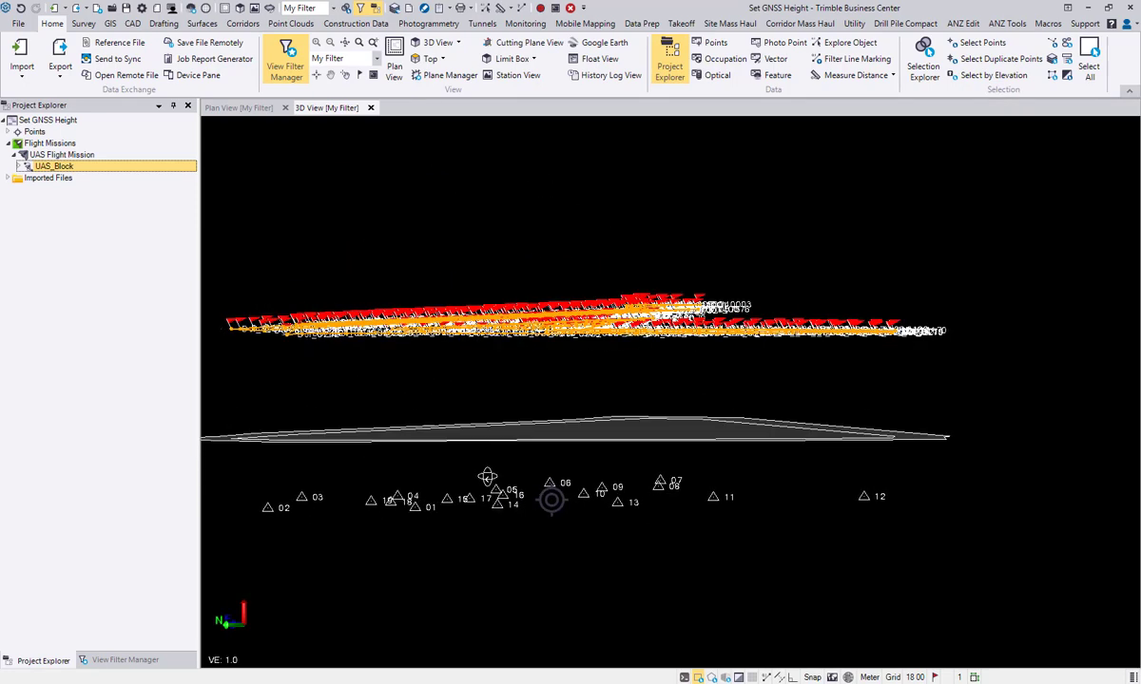
# Step: Set the GNSS height shift of UAS_Block to 37 m and check the ground plane against the control points from the side
pyautogui.rightClick(54, 166)
pyautogui.click(91, 176)
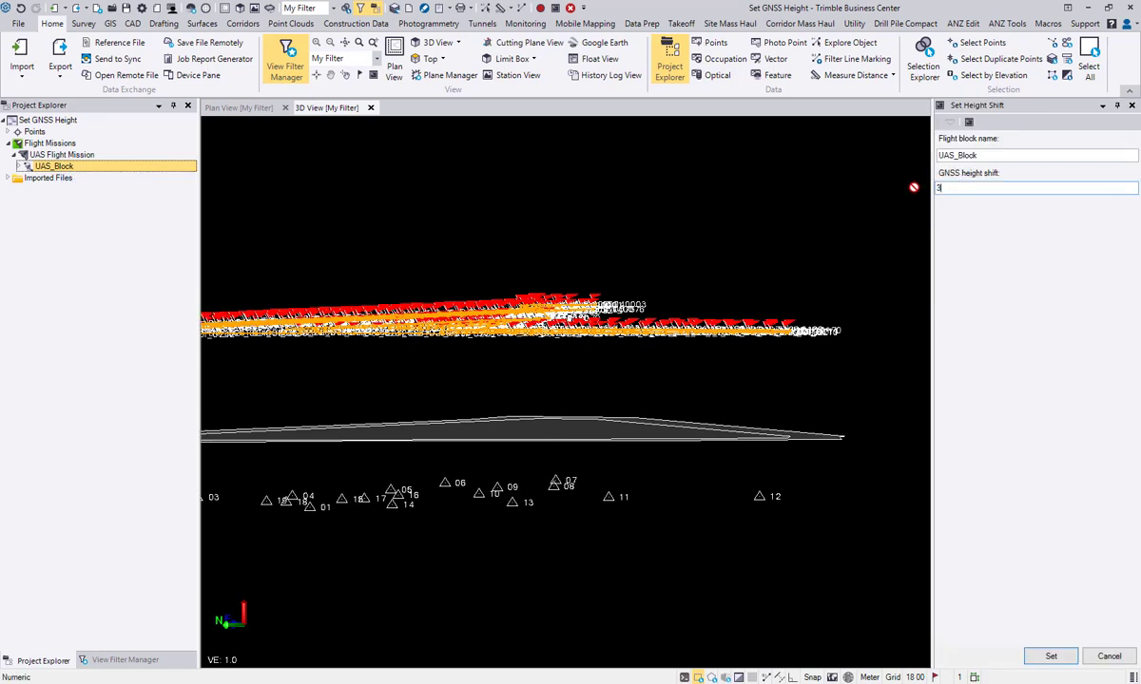
pyautogui.write('37')
pyautogui.click(1050, 656)
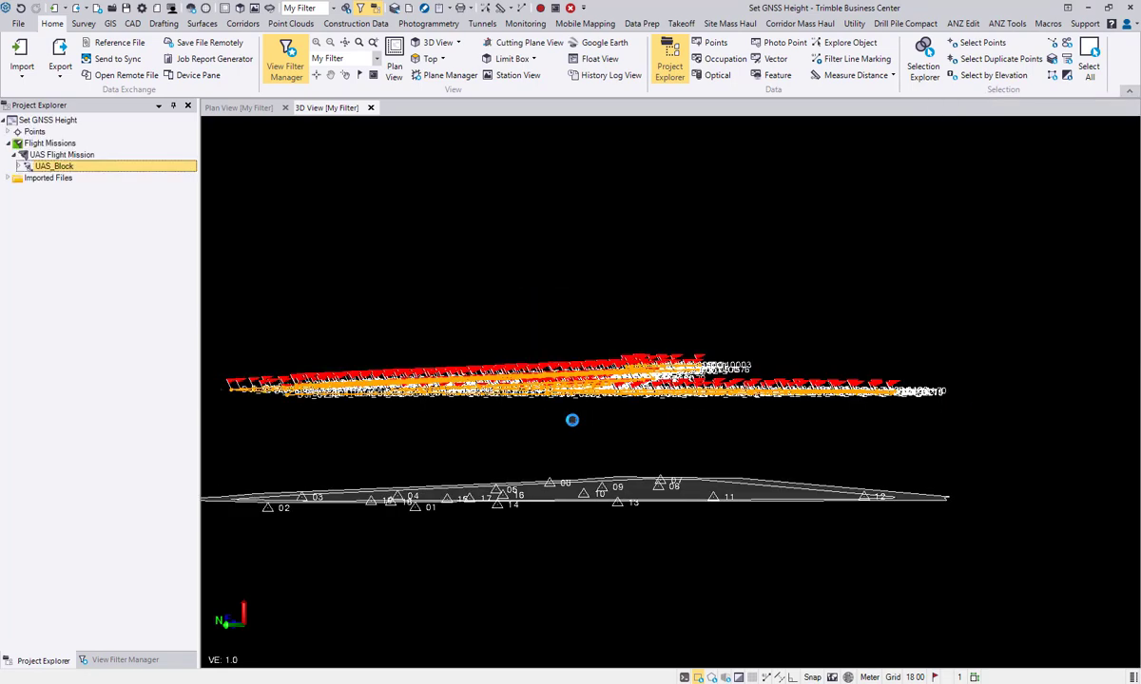
pyautogui.moveTo(576, 432); pyautogui.dragTo(528, 433, button='right')
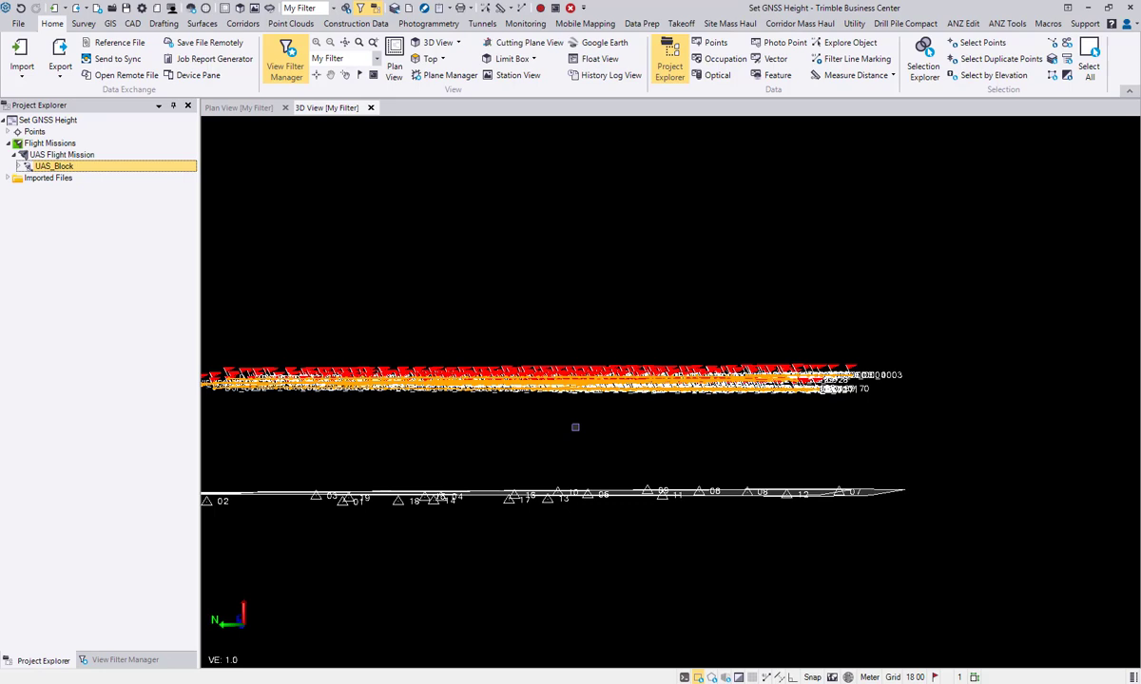
# Step: Open and enlarge the Flags Pane to review the messages flagged on the photo stations, then close it
pyautogui.click(427, 25)
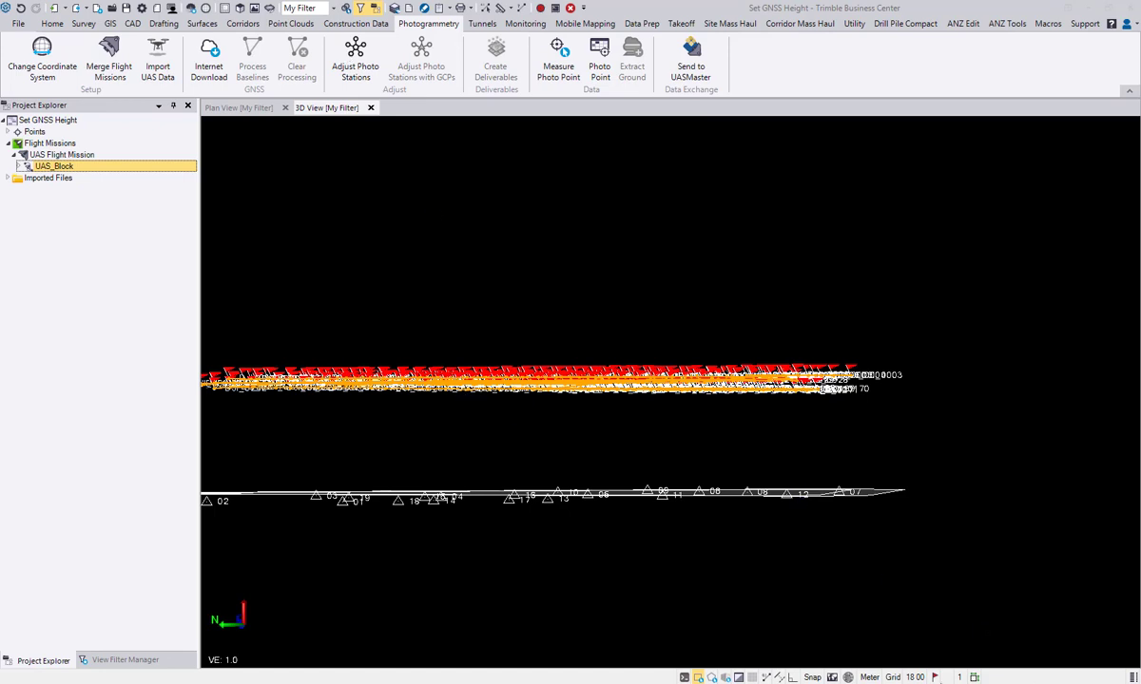
pyautogui.click(936, 678)
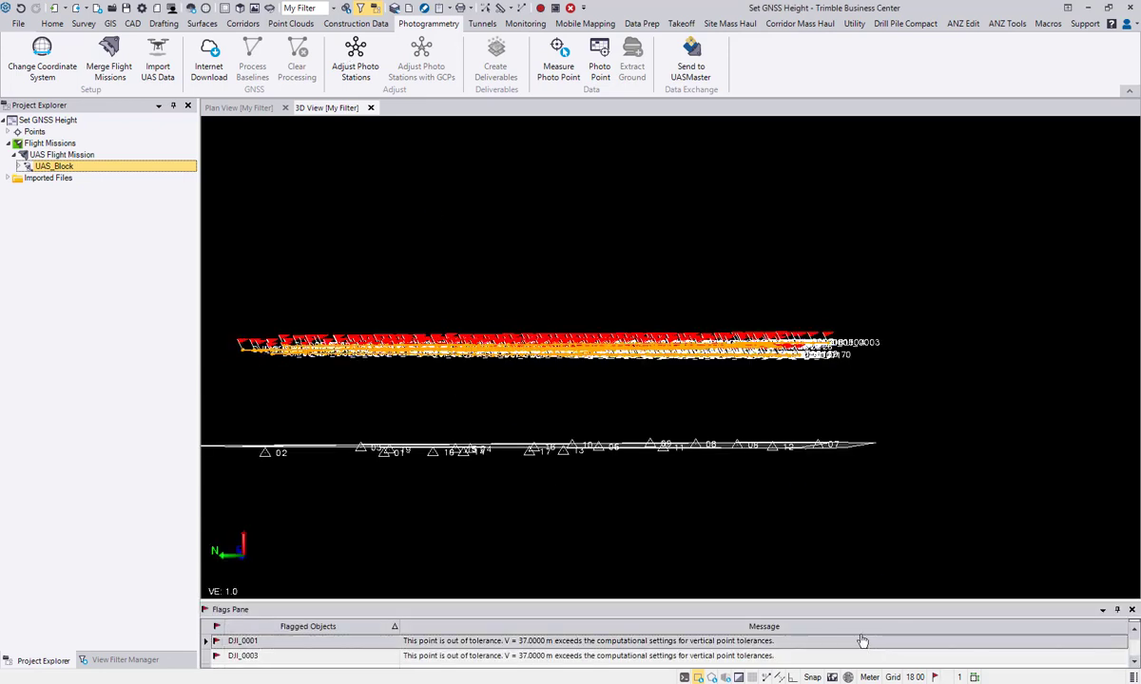
pyautogui.moveTo(817, 601); pyautogui.dragTo(827, 490)
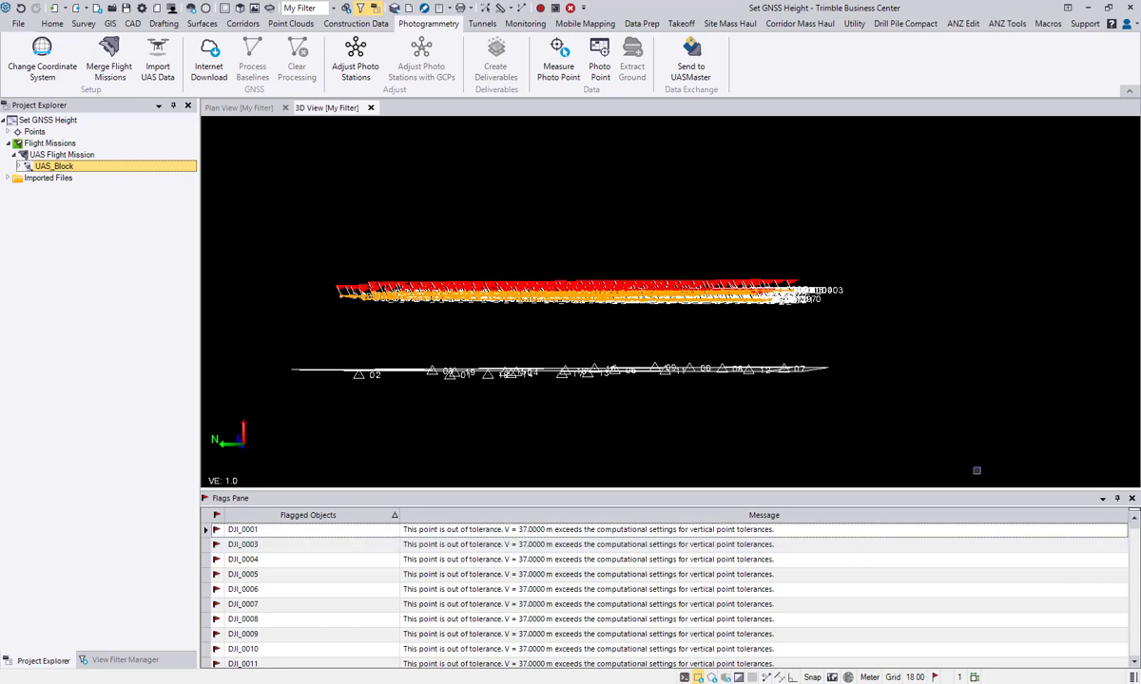
pyautogui.click(1131, 498)
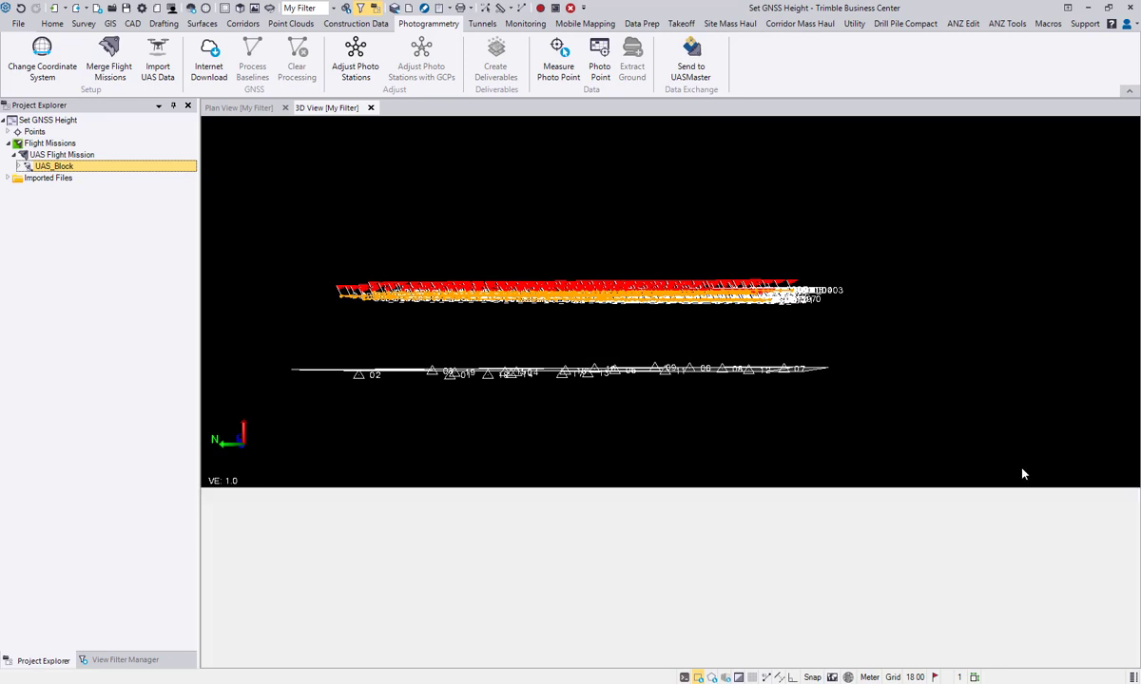
# Step: Run Adjust Photo Stations on UAS Flight Mission and apply the relative adjustment
pyautogui.click(355, 57)
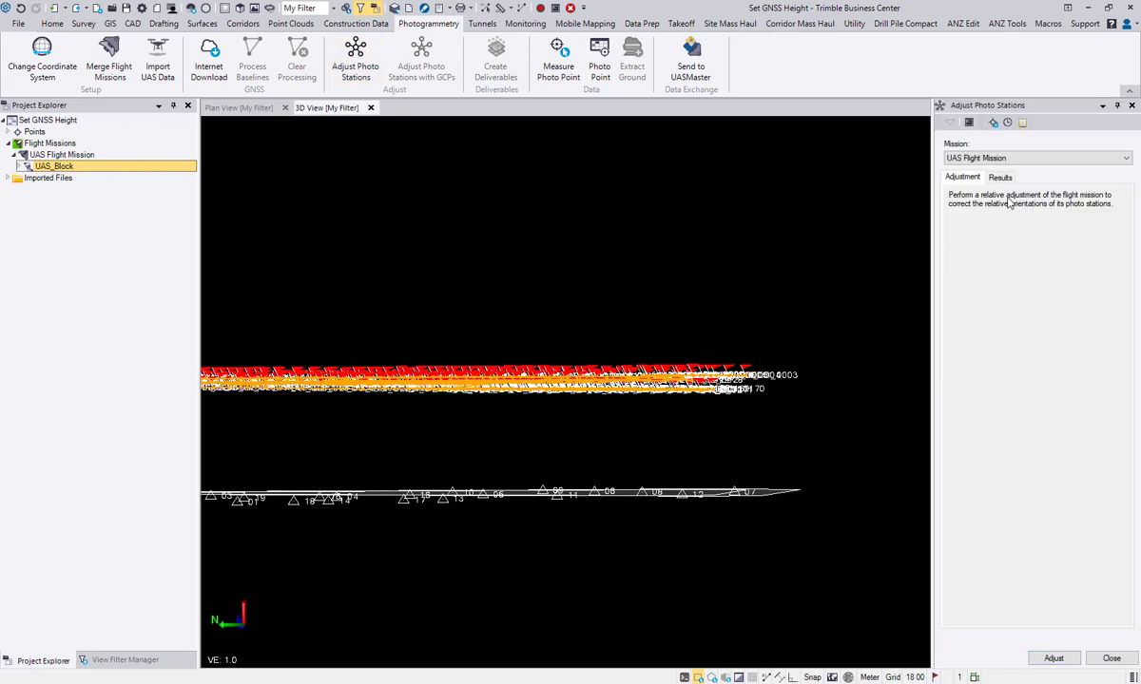
pyautogui.click(1067, 662)
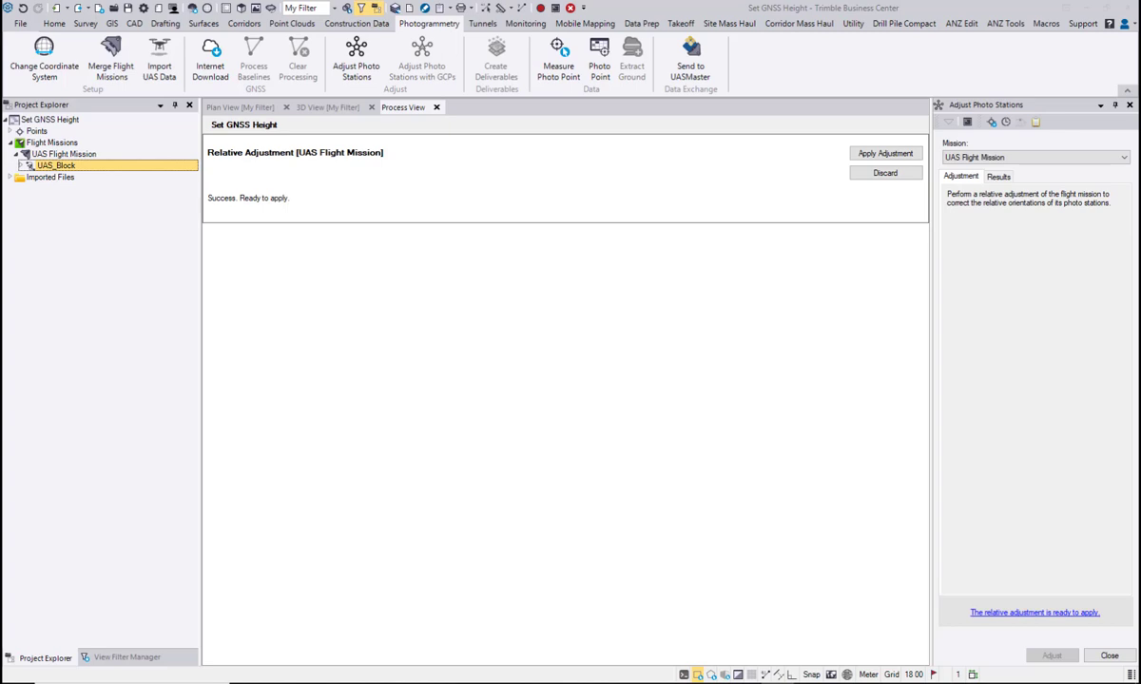
pyautogui.click(884, 154)
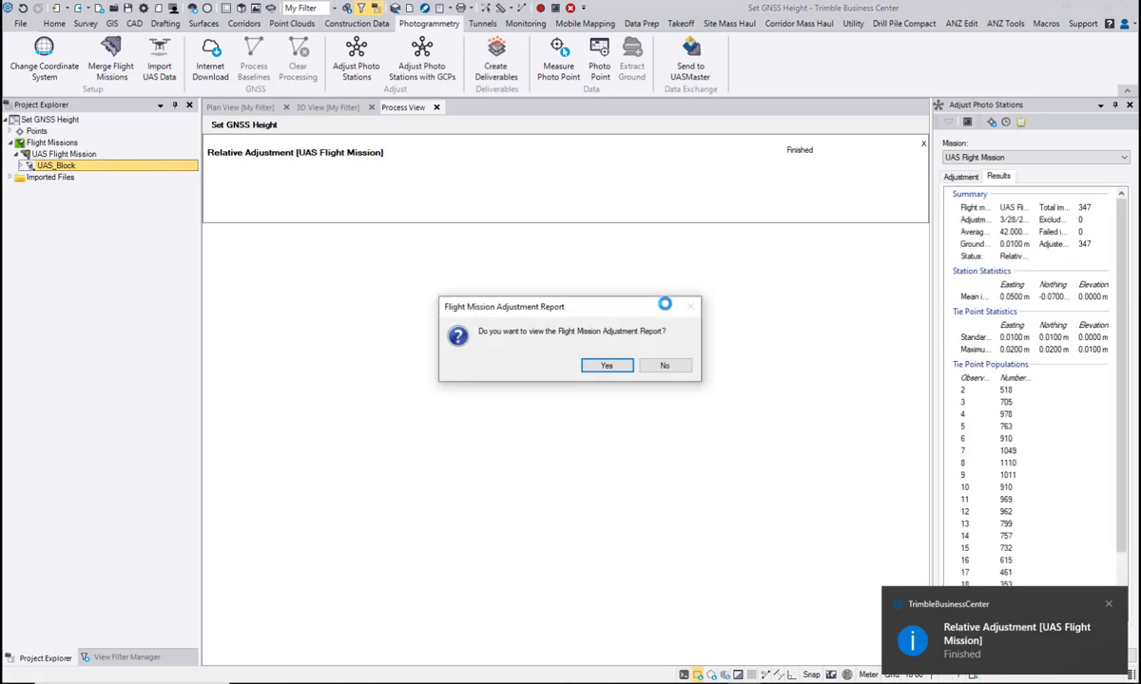
# Step: Open the Flight Mission Adjustment Report and examine its general project information and flight overview
pyautogui.click(608, 366)
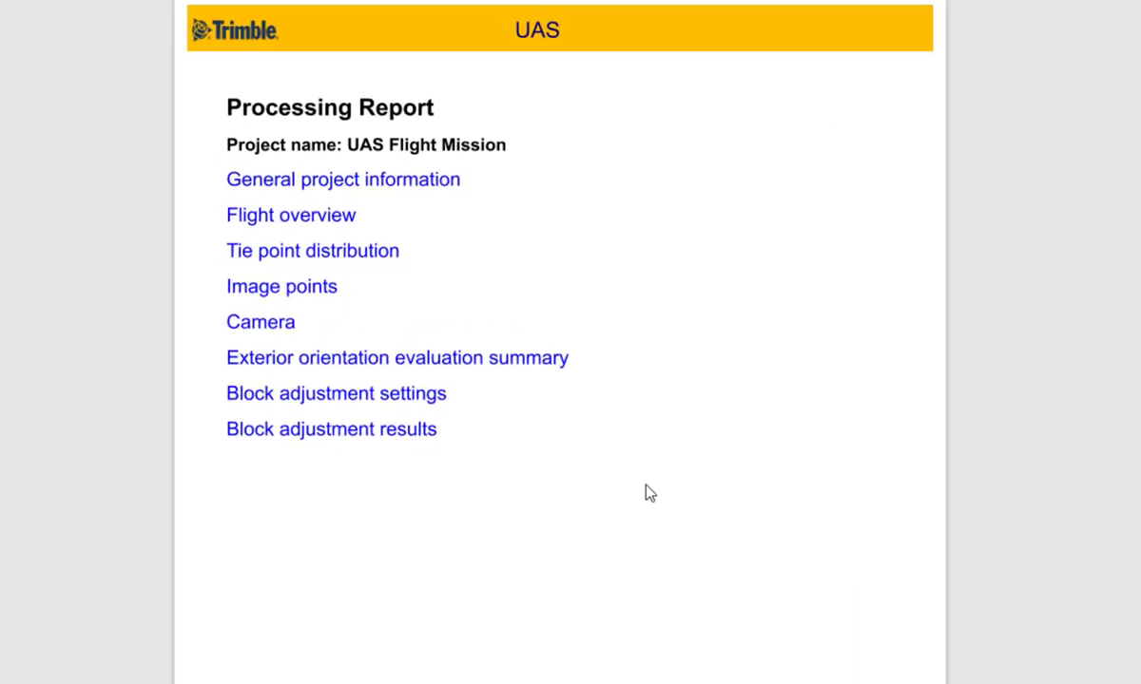
pyautogui.scroll(-10, 598, 431)
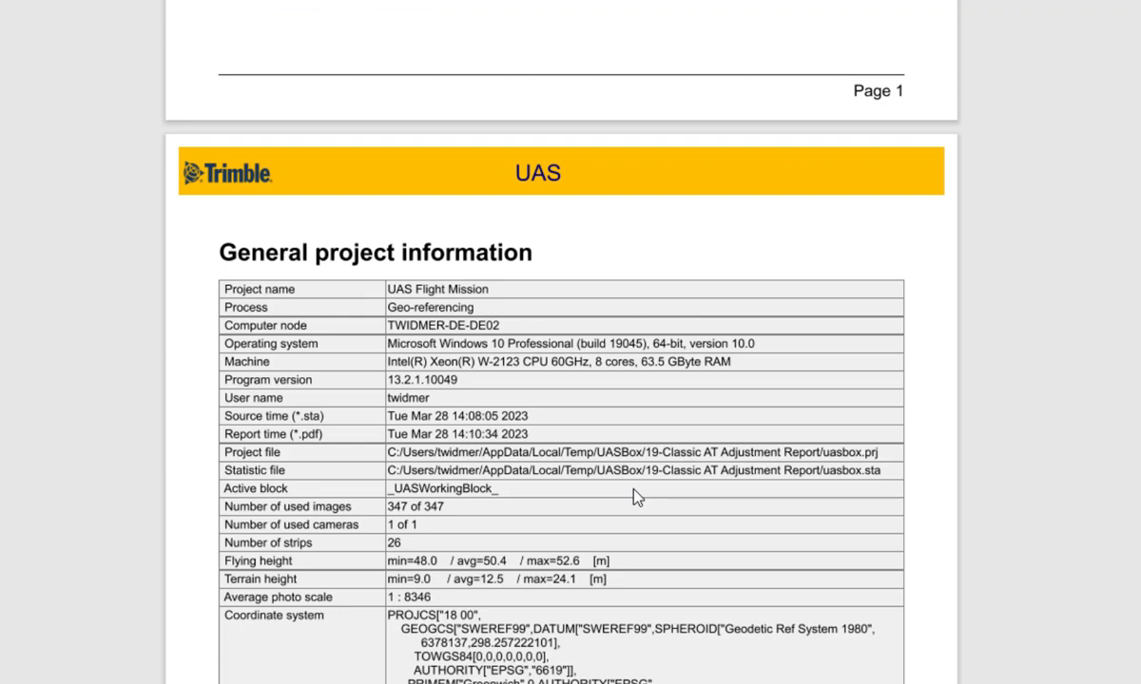
pyautogui.scroll(-3, 637, 496)
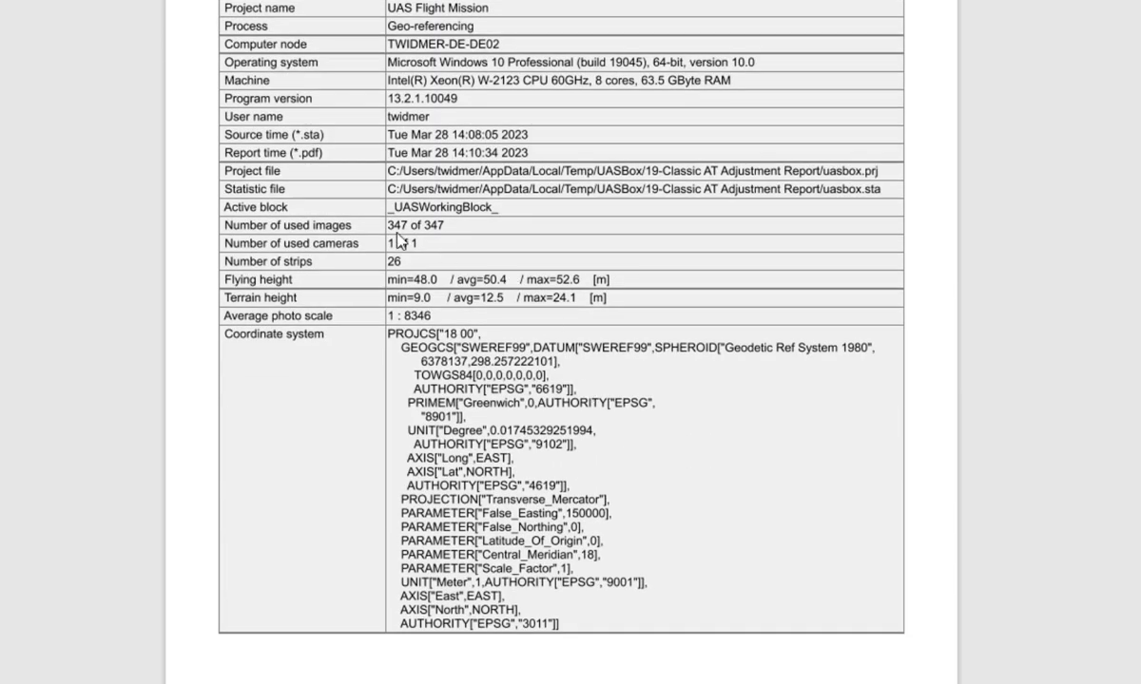
pyautogui.scroll(-15, 428, 341)
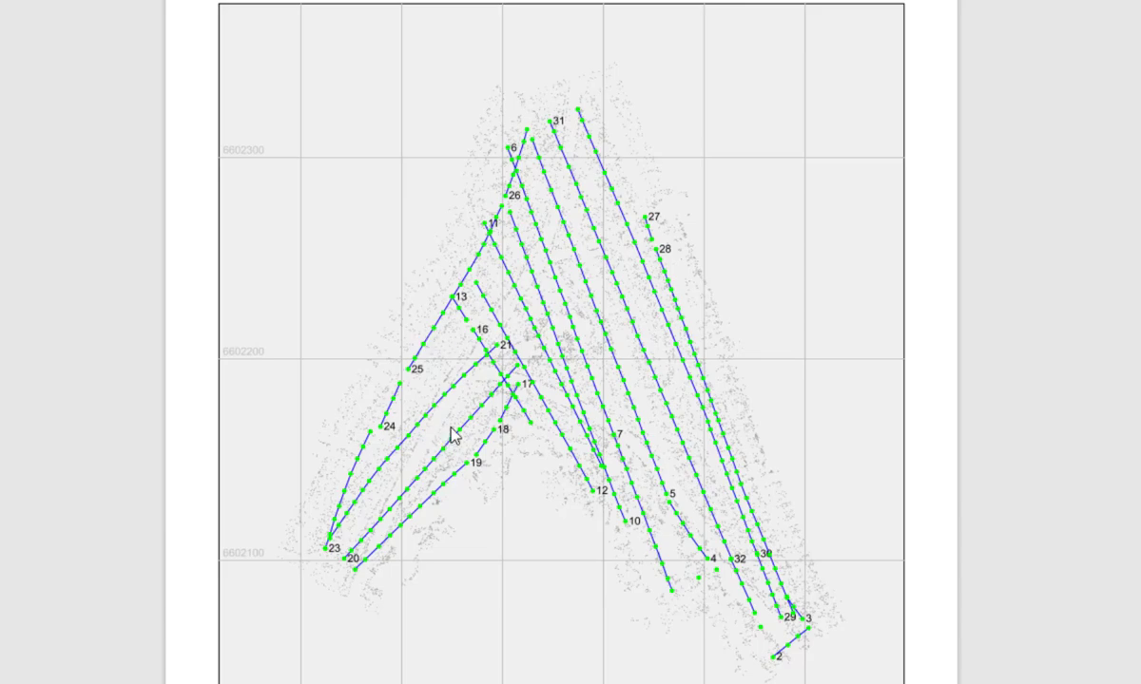
# Step: Examine the adjustment report's tie point distribution, camera calibration values, platform data and principal point and distortion graphics
pyautogui.scroll(-20, 608, 402)
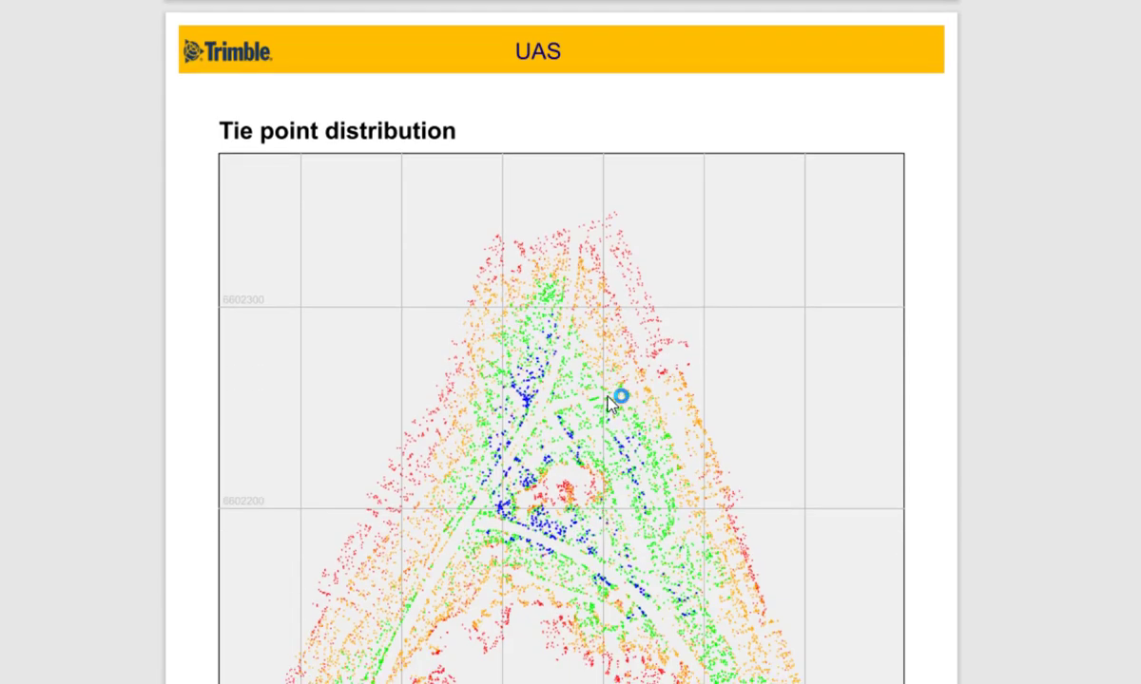
pyautogui.scroll(-20, 608, 402)
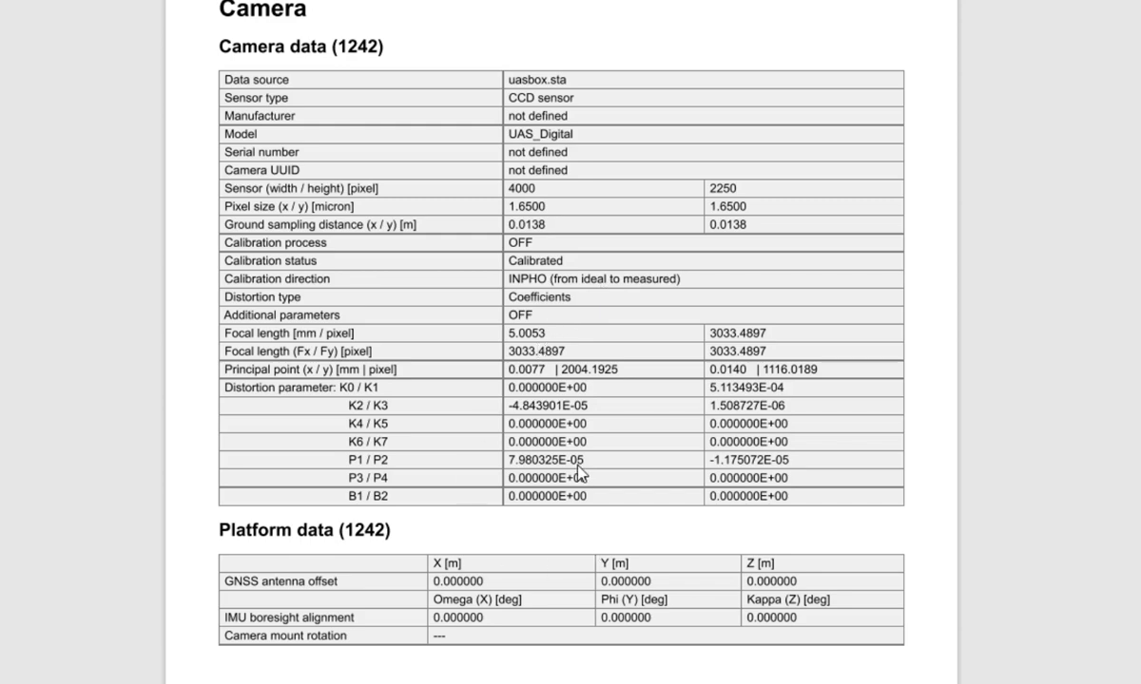
pyautogui.scroll(-8, 599, 466)
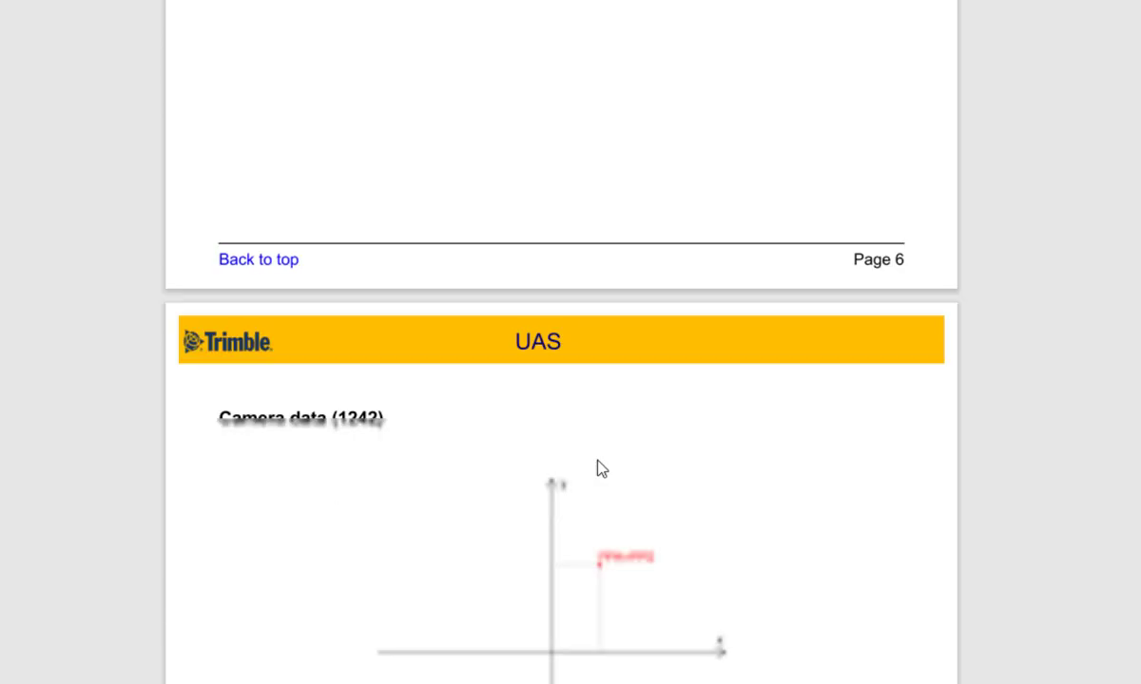
pyautogui.scroll(-8, 601, 468)
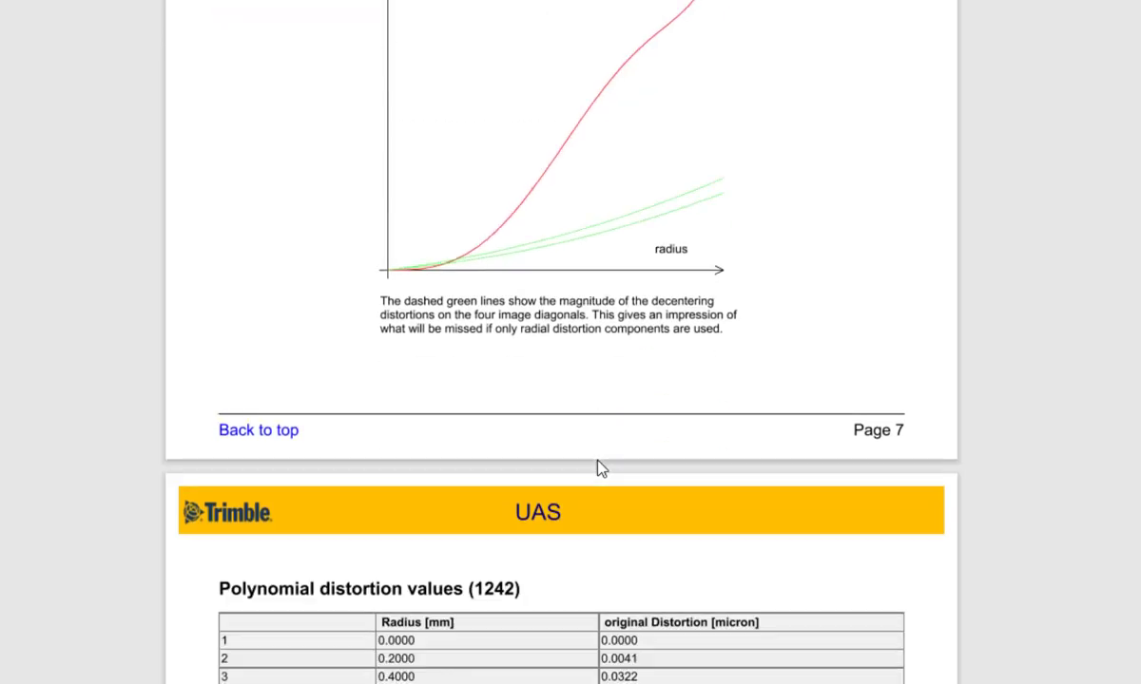
pyautogui.scroll(9, 601, 468)
pyautogui.scroll(6, 598, 462)
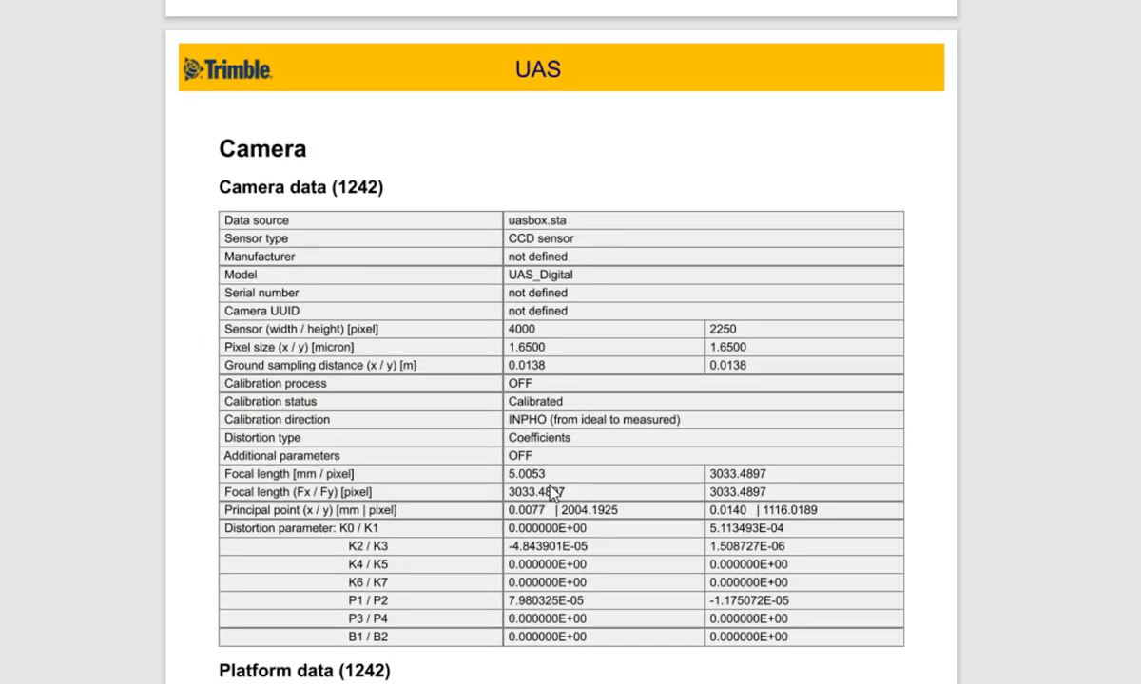
pyautogui.scroll(-6, 509, 575)
pyautogui.scroll(-4, 561, 342)
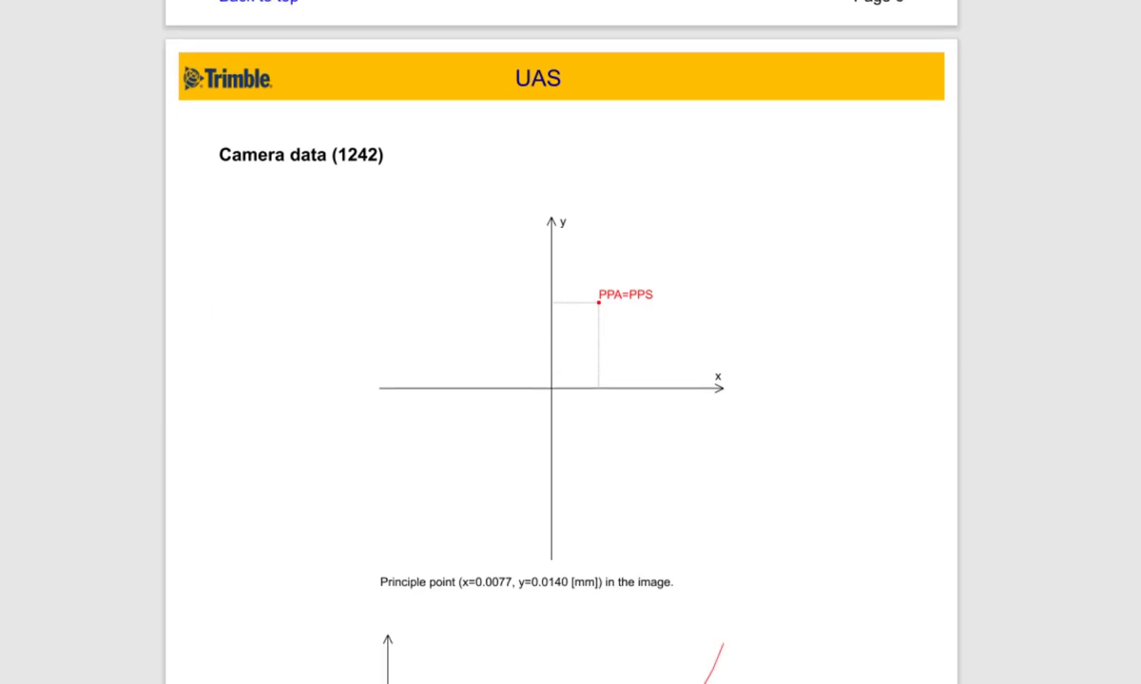
# Step: Review the report's coefficients distortion table, image residual graphic, tie point histograms and block adjustment settings
pyautogui.scroll(-20, 561, 343)
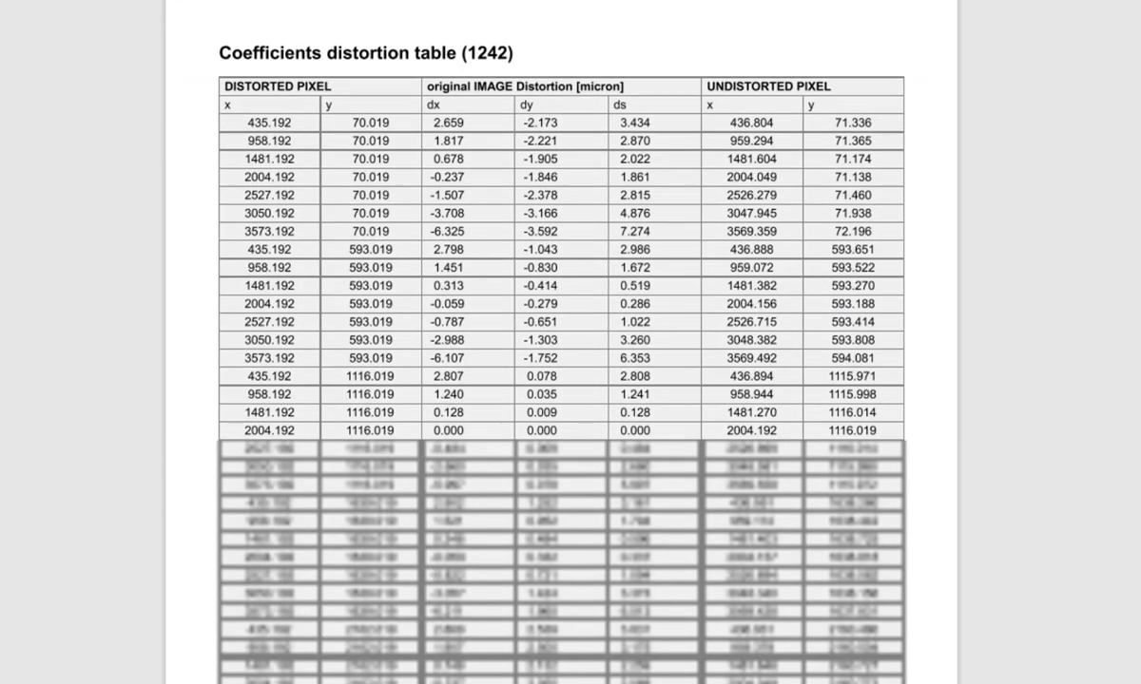
pyautogui.scroll(-15, 724, 639)
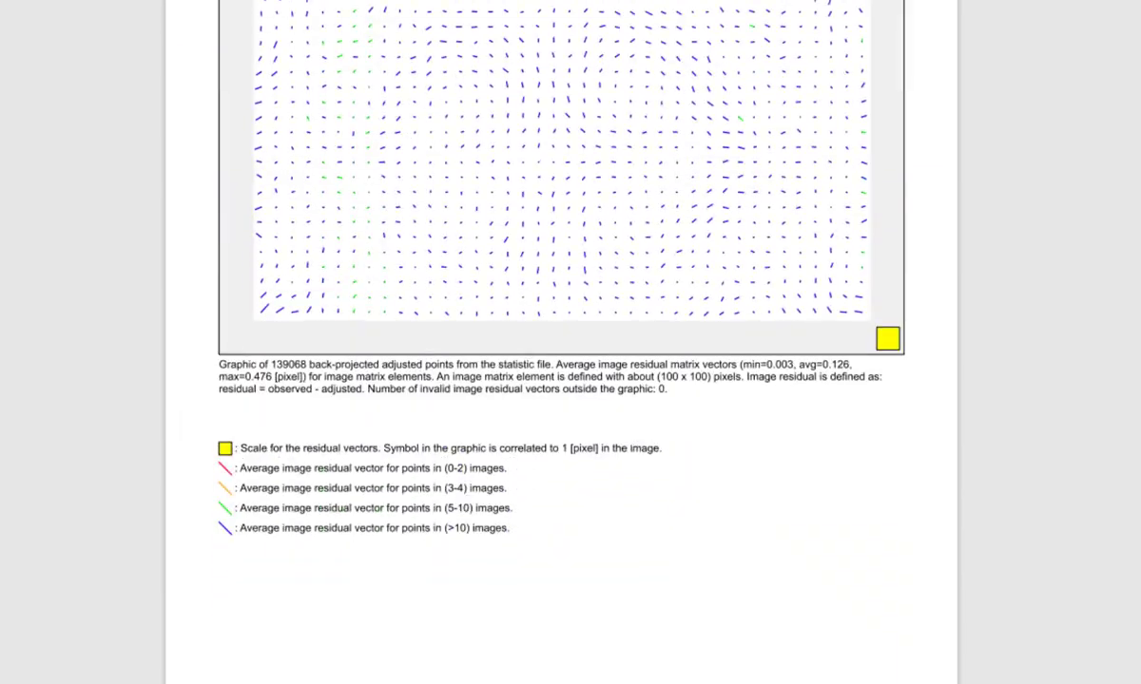
pyautogui.scroll(-5, 669, 581)
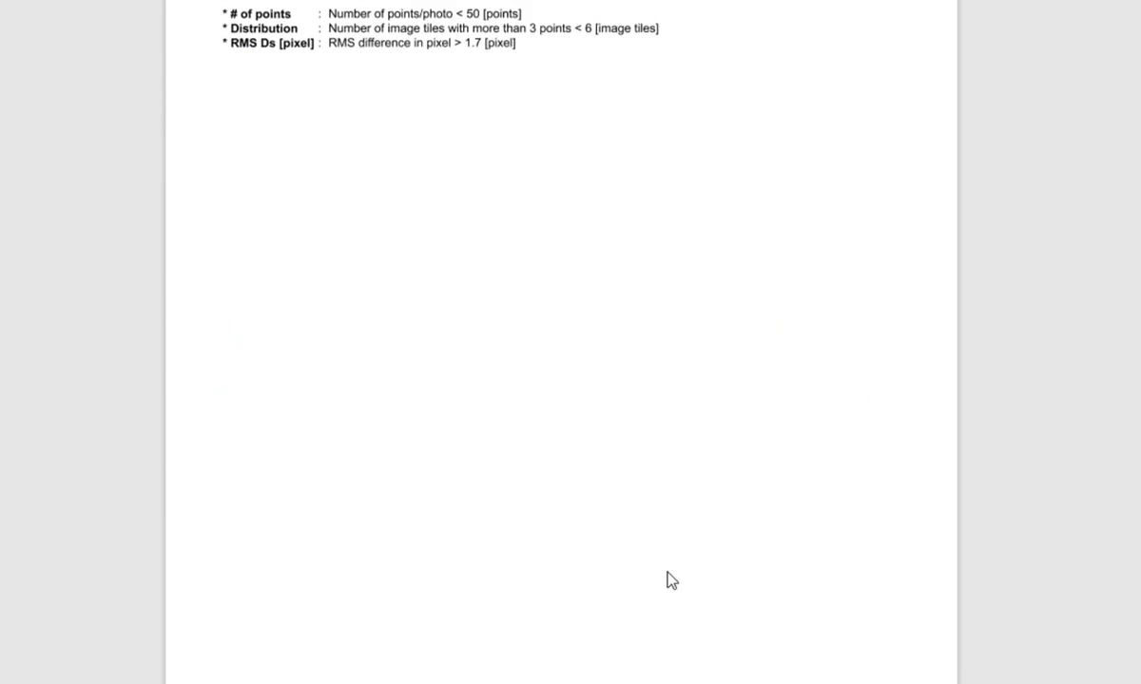
pyautogui.scroll(-15, 671, 580)
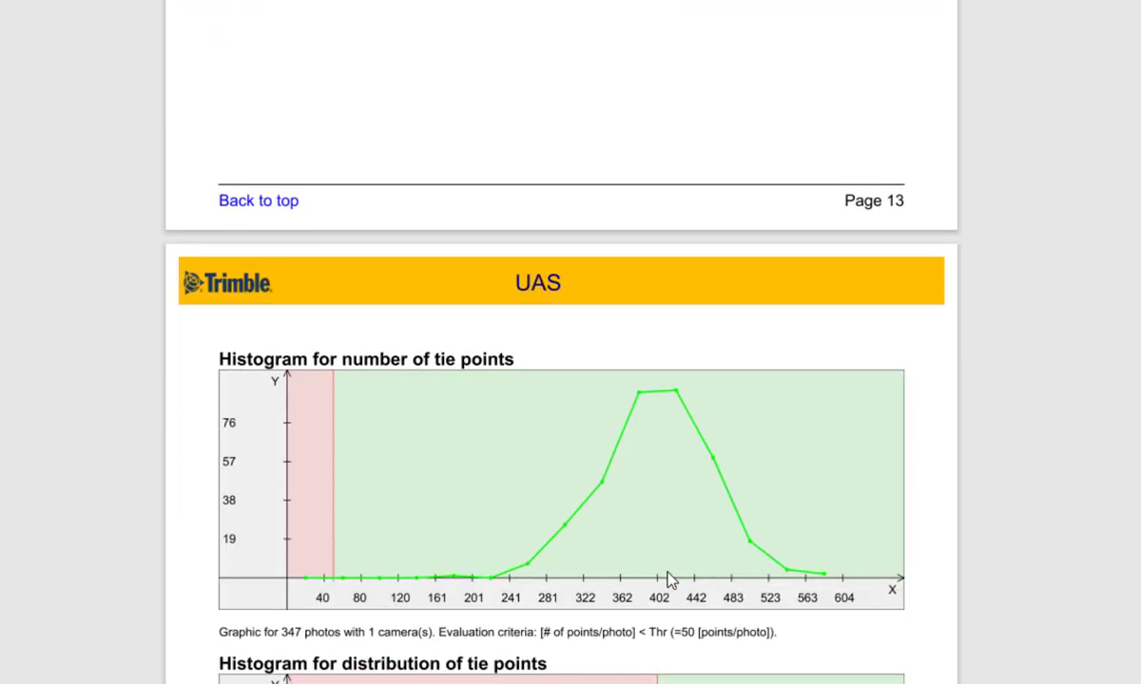
pyautogui.scroll(-15, 671, 581)
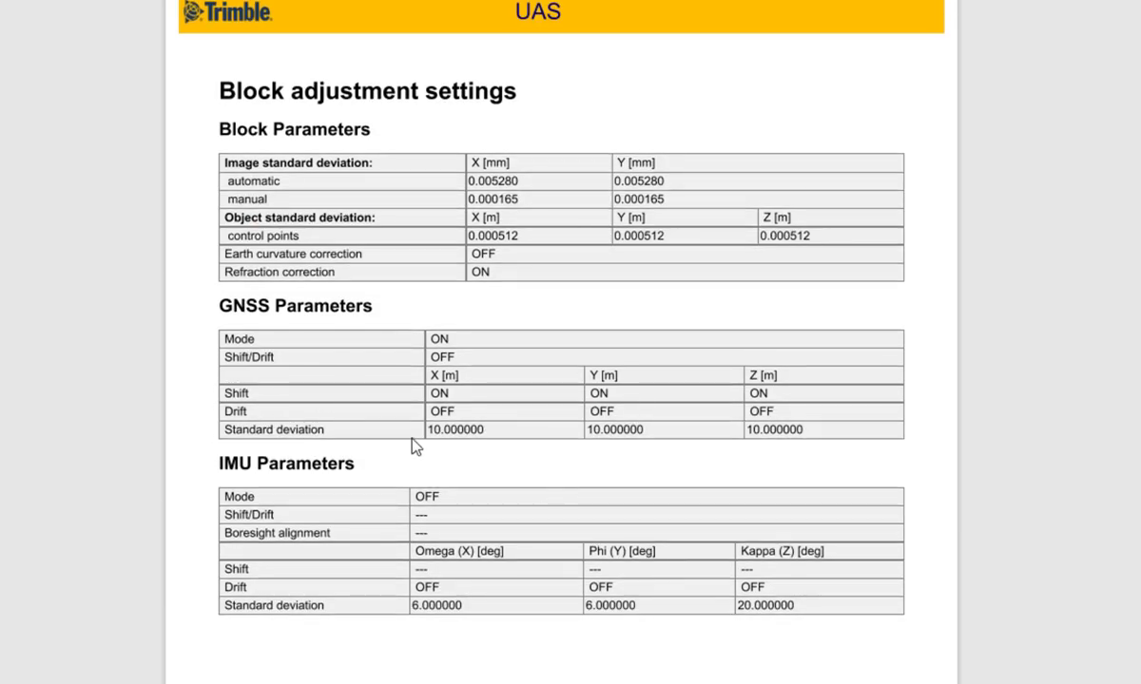
pyautogui.scroll(-10, 570, 427)
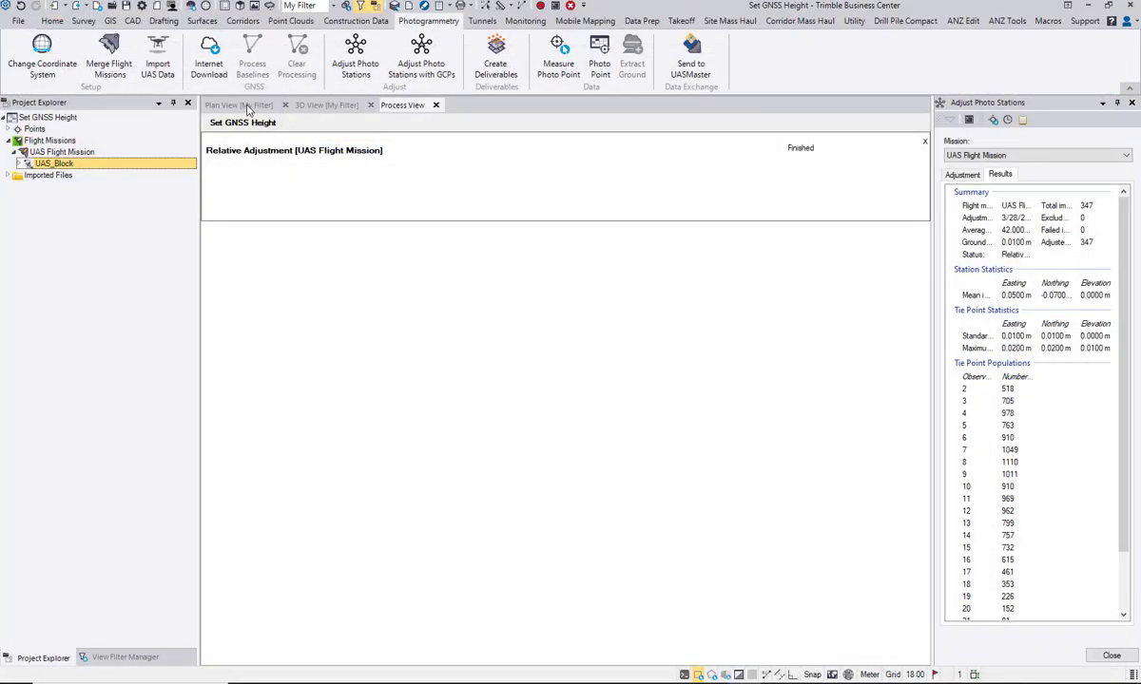
# Step: Close Adjust Photo Stations and open the absolute adjustment settings of Adjust Photo Stations with GCPs for UAS Flight Mission
pyautogui.click(1112, 656)
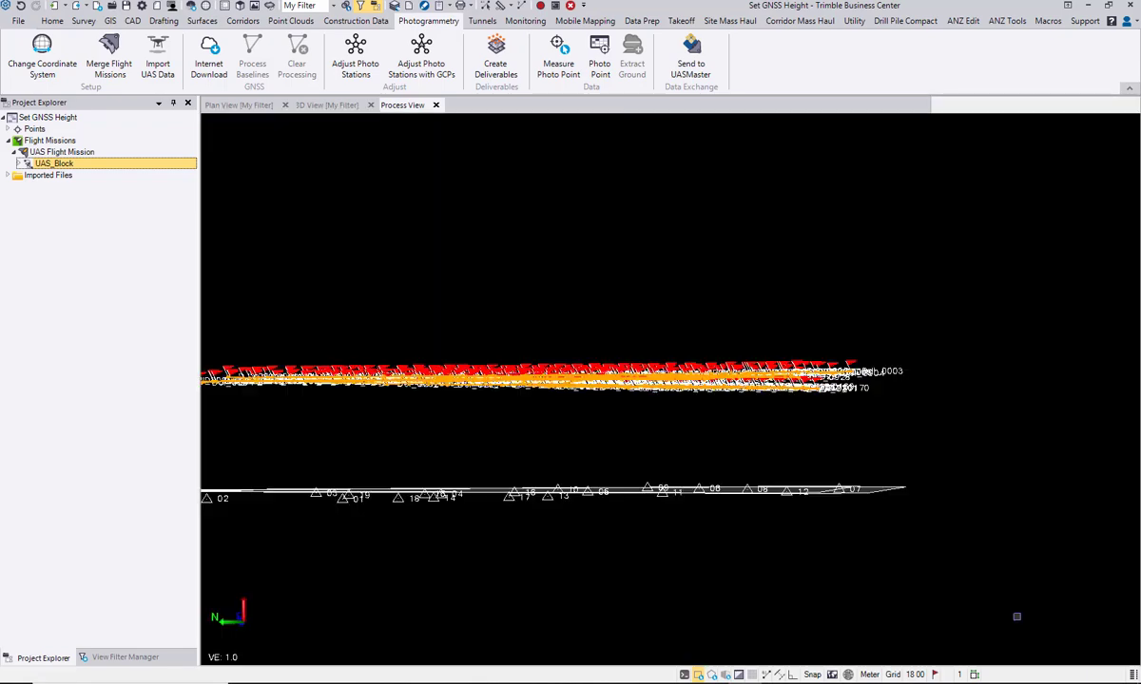
pyautogui.moveTo(481, 285); pyautogui.dragTo(604, 269, button='middle')
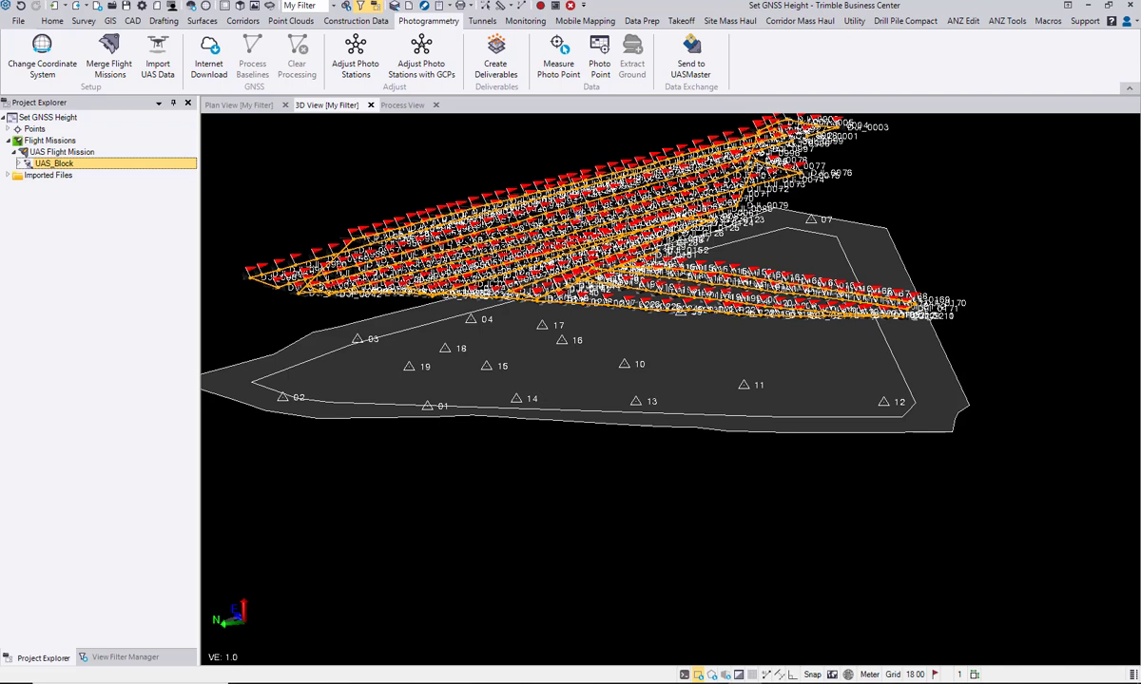
pyautogui.moveTo(578, 217)
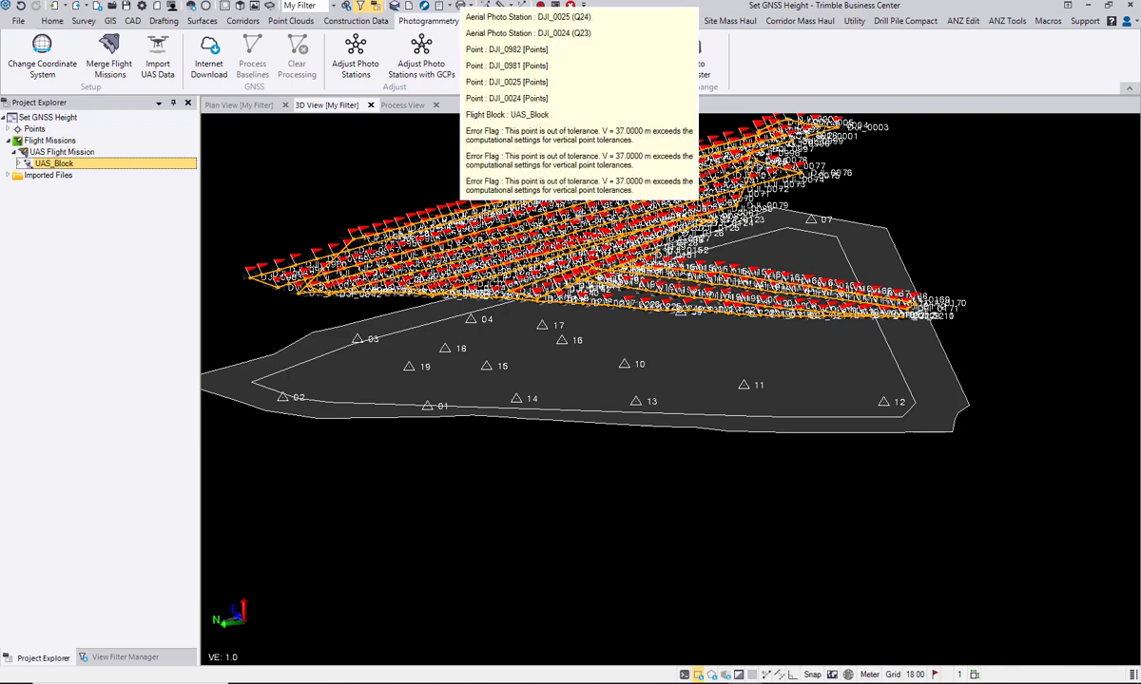
pyautogui.click(421, 57)
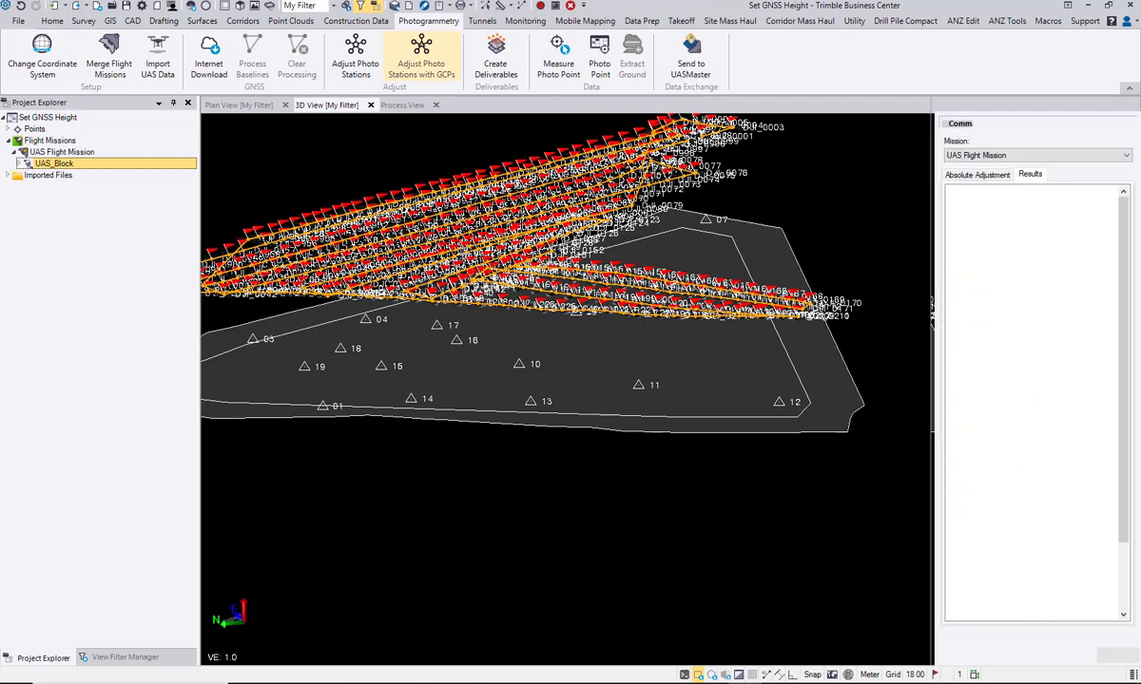
pyautogui.click(228, 104)
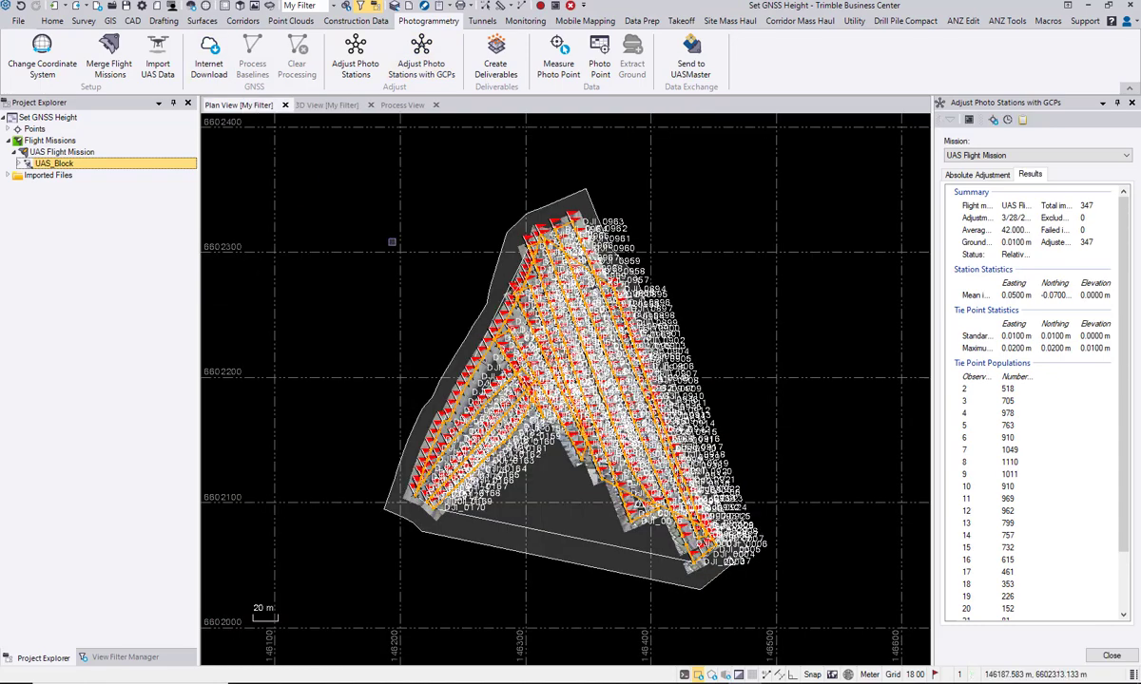
pyautogui.click(327, 104)
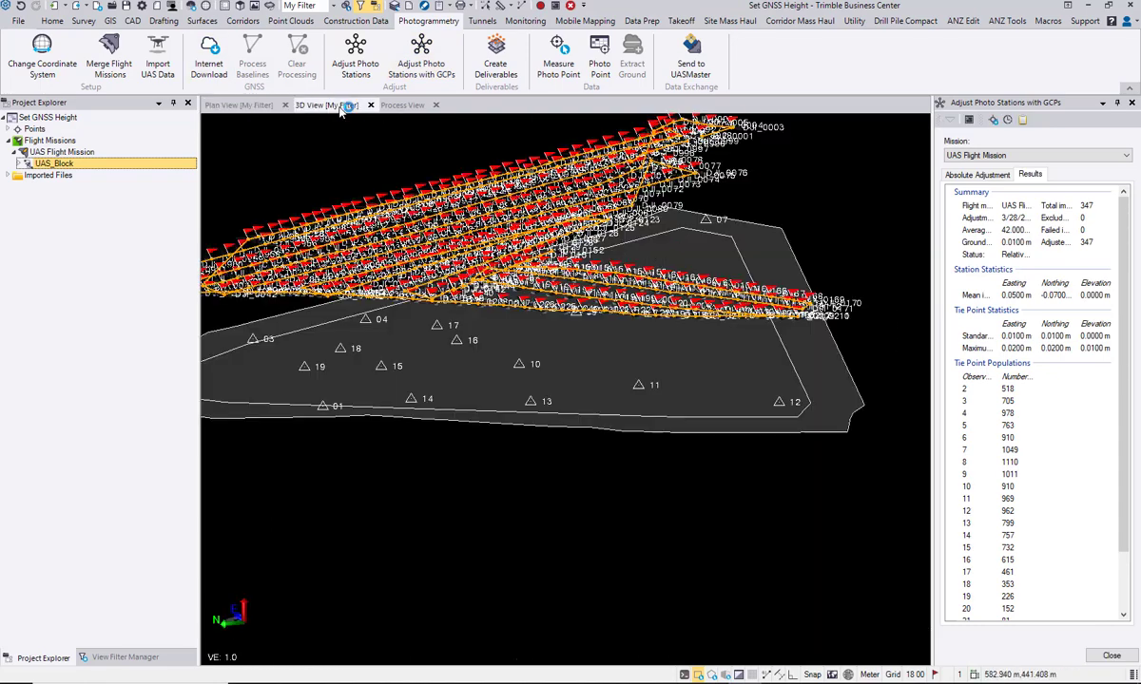
pyautogui.moveTo(632, 332); pyautogui.dragTo(596, 339, button='right')
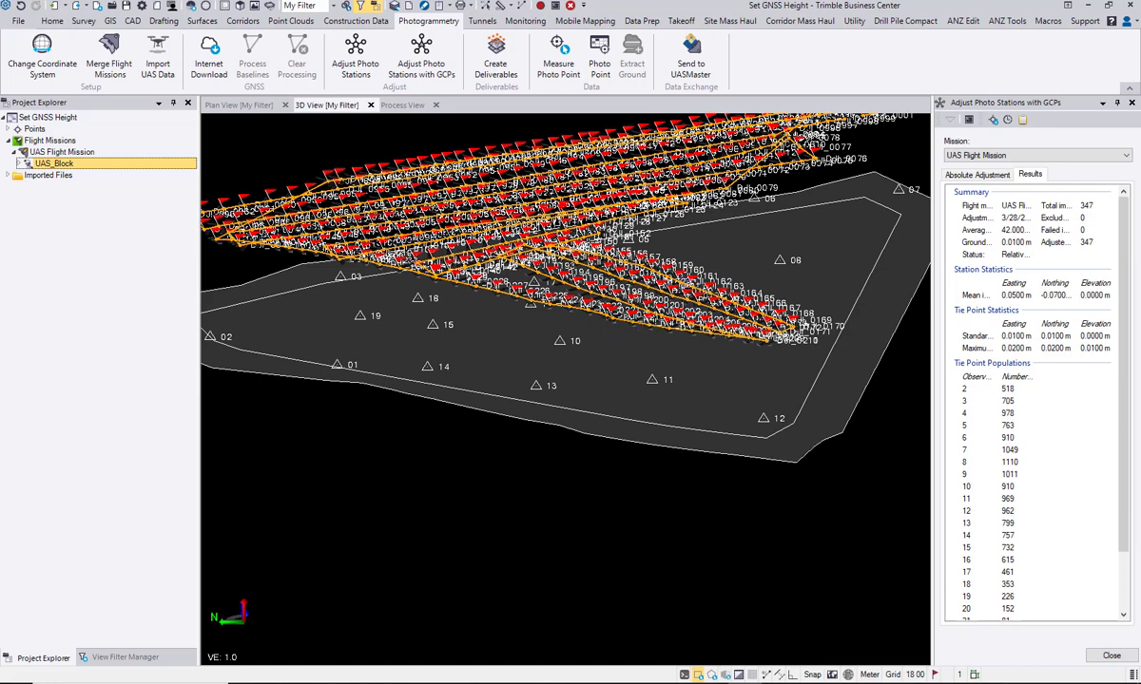
pyautogui.click(975, 175)
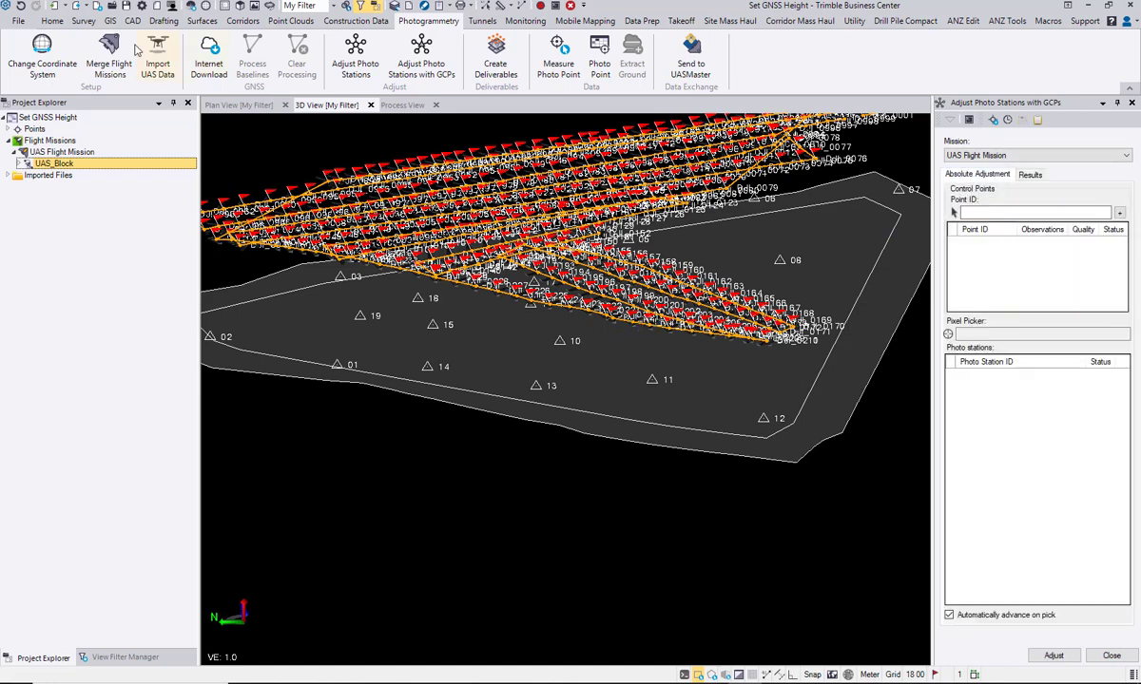
# Step: Add point 01 as a control point for the absolute adjustment and load the photo stations that see it
pyautogui.click(9, 129)
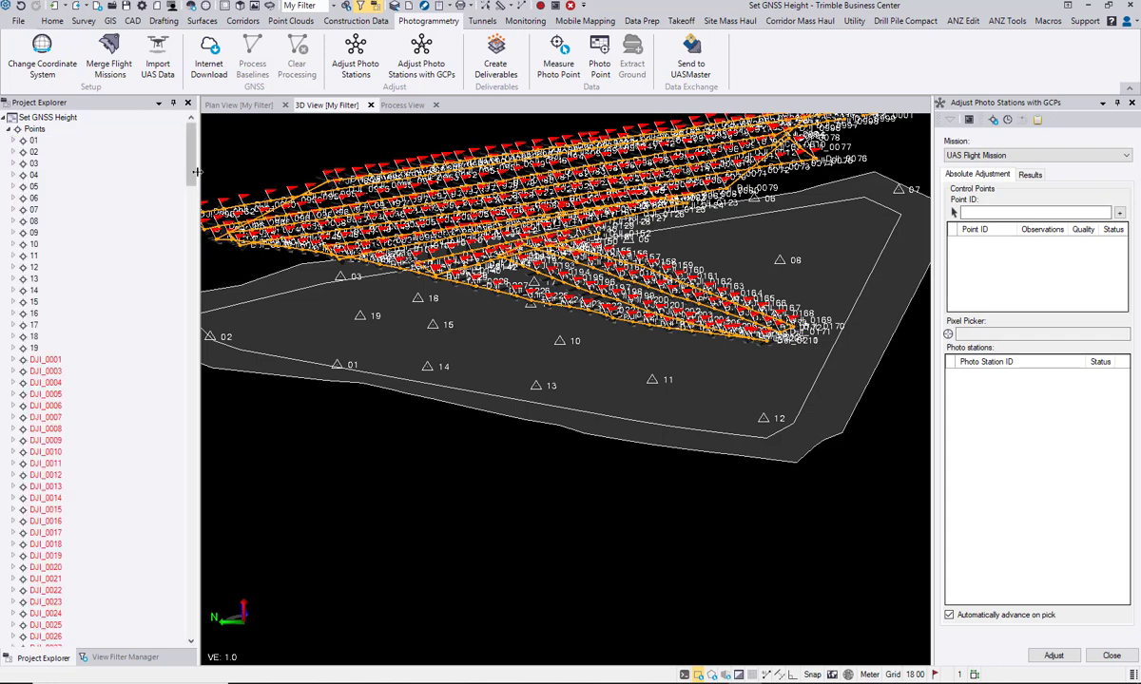
pyautogui.click(34, 140)
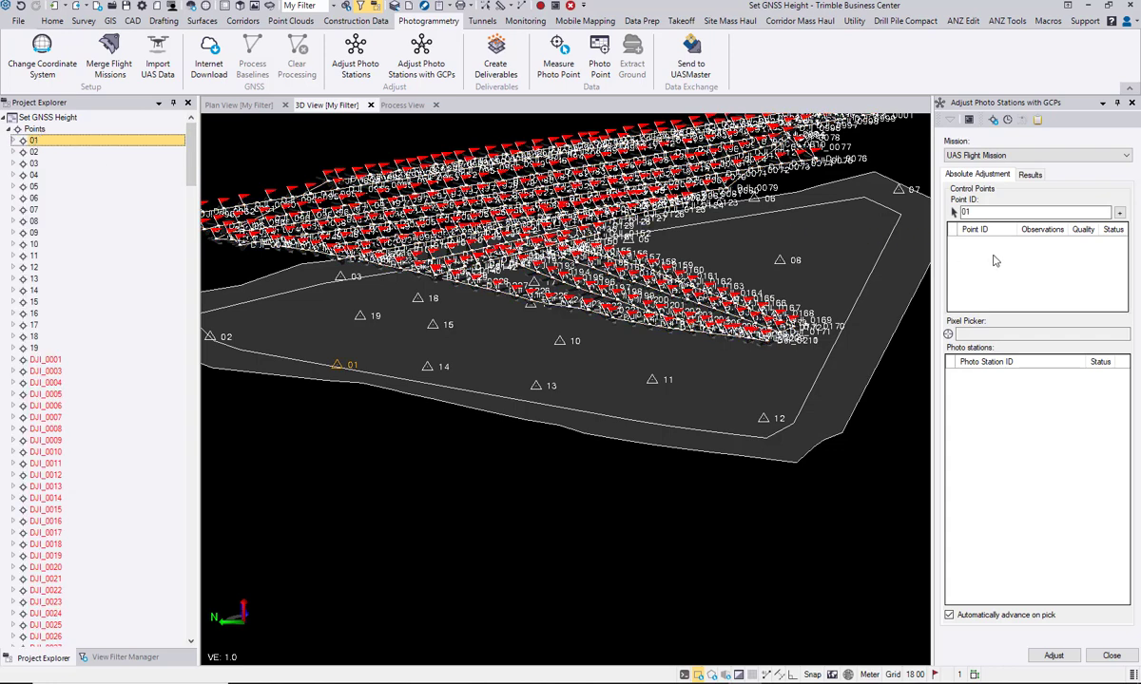
pyautogui.click(1120, 213)
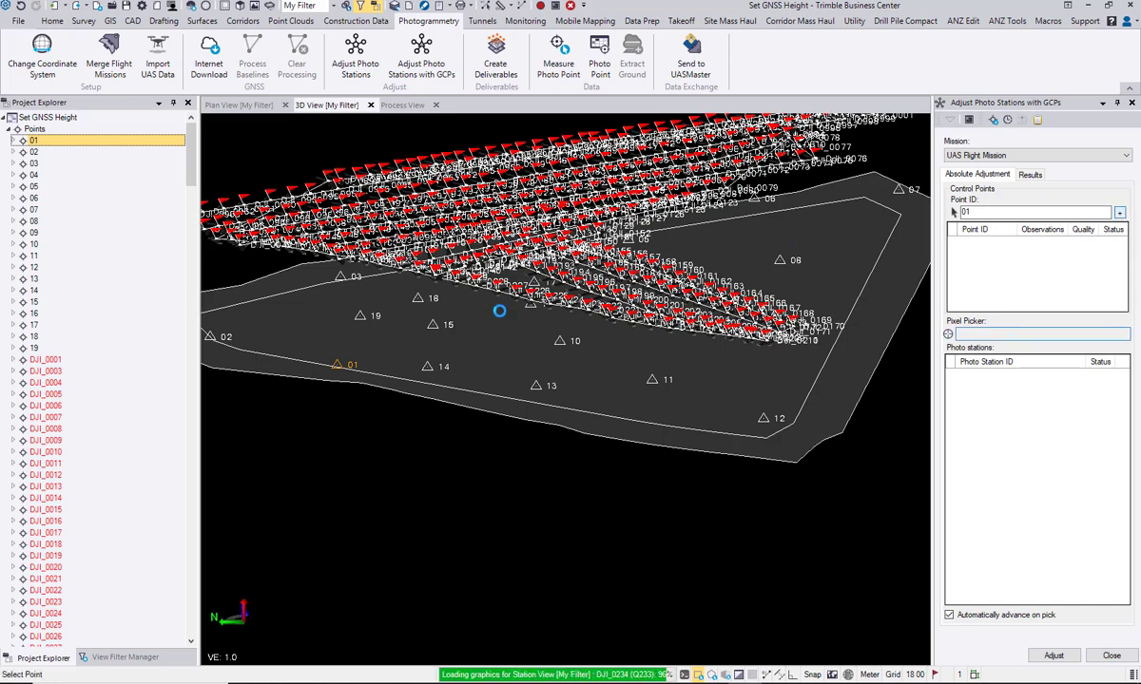
pyautogui.press('Return')
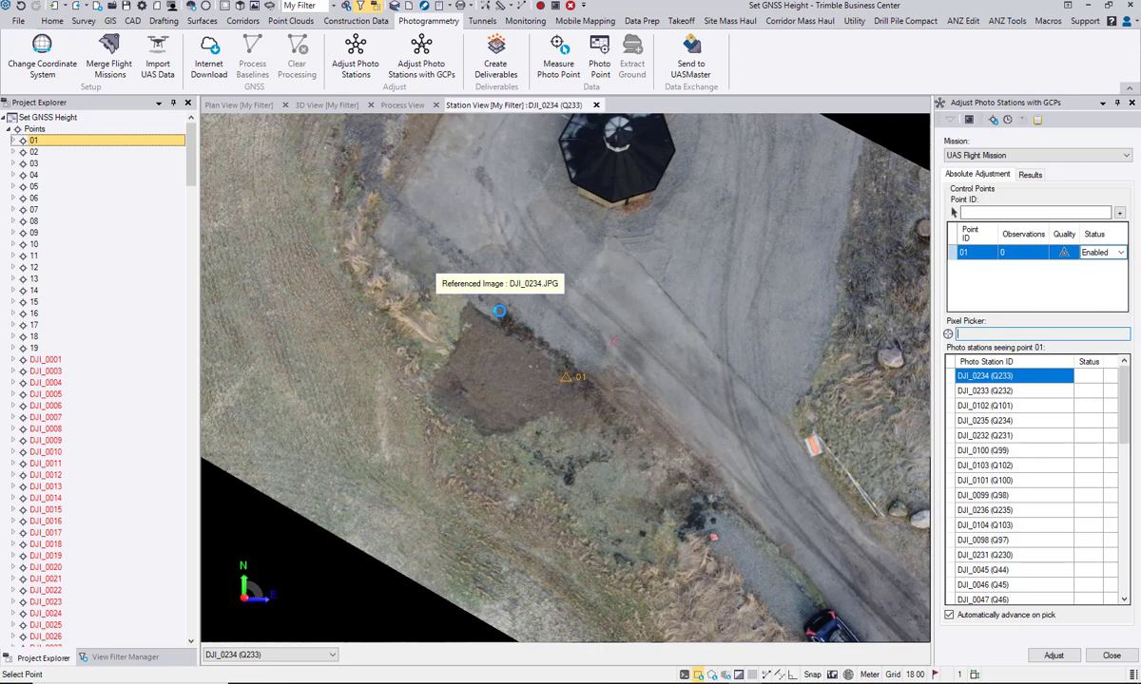
# Step: Mark the pink ground target of control point 01 in photo stations DJI_0234 and DJI_0233
pyautogui.scroll(3, 575, 370)
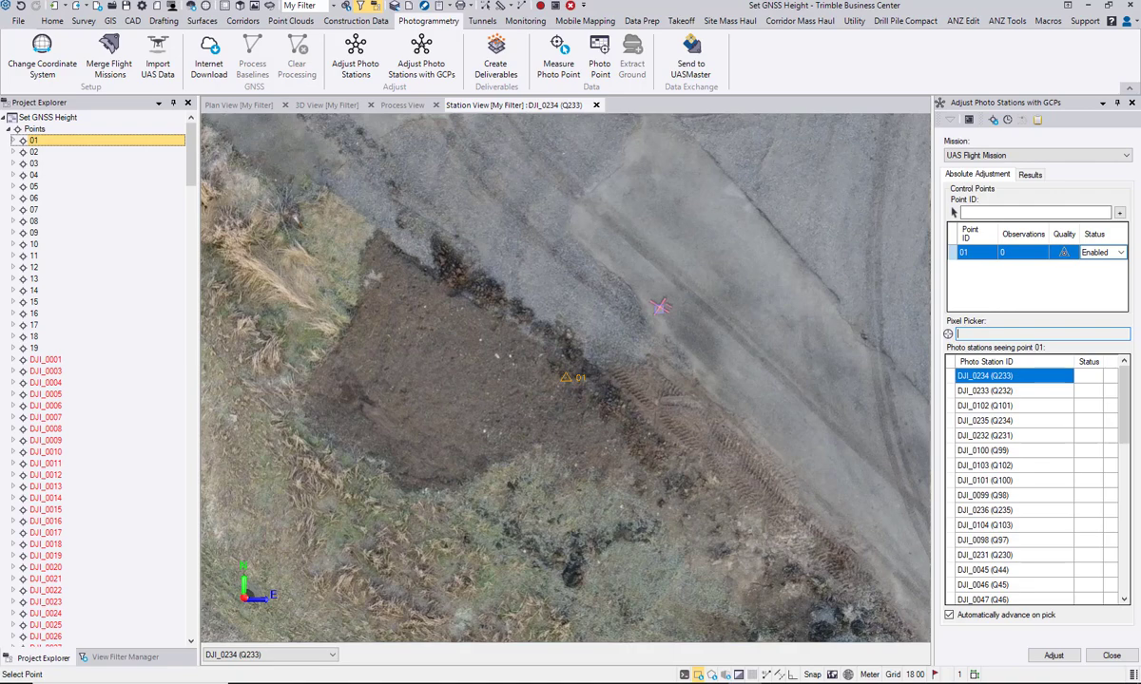
pyautogui.moveTo(660, 309); pyautogui.dragTo(660, 306)
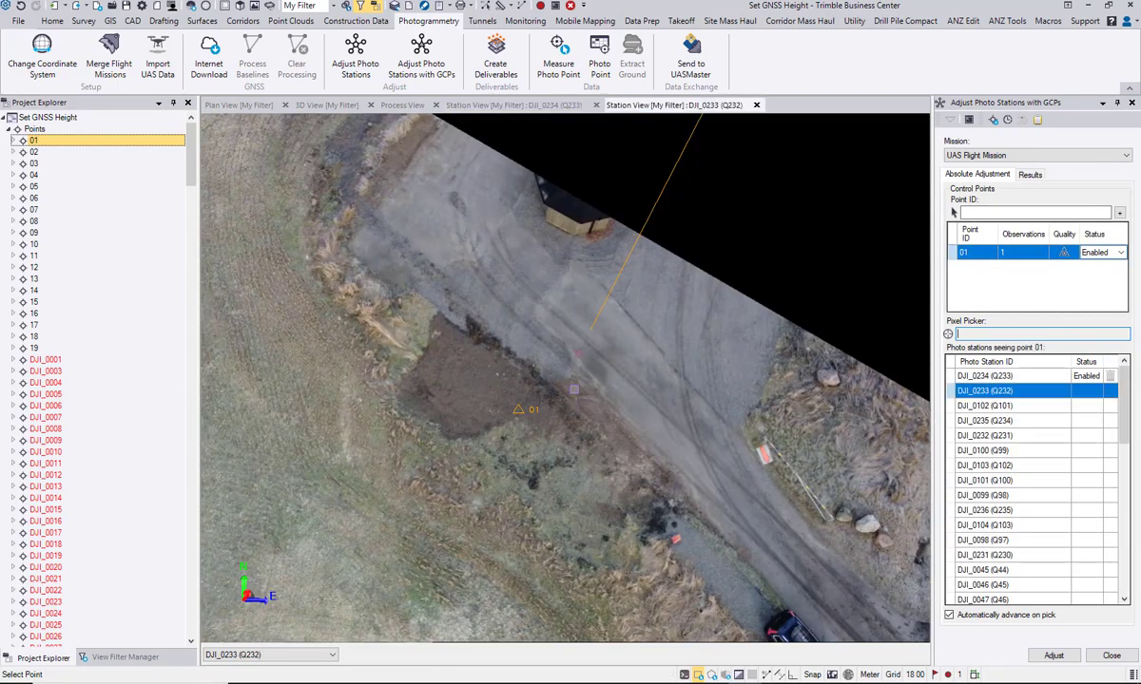
pyautogui.scroll(6, 572, 368)
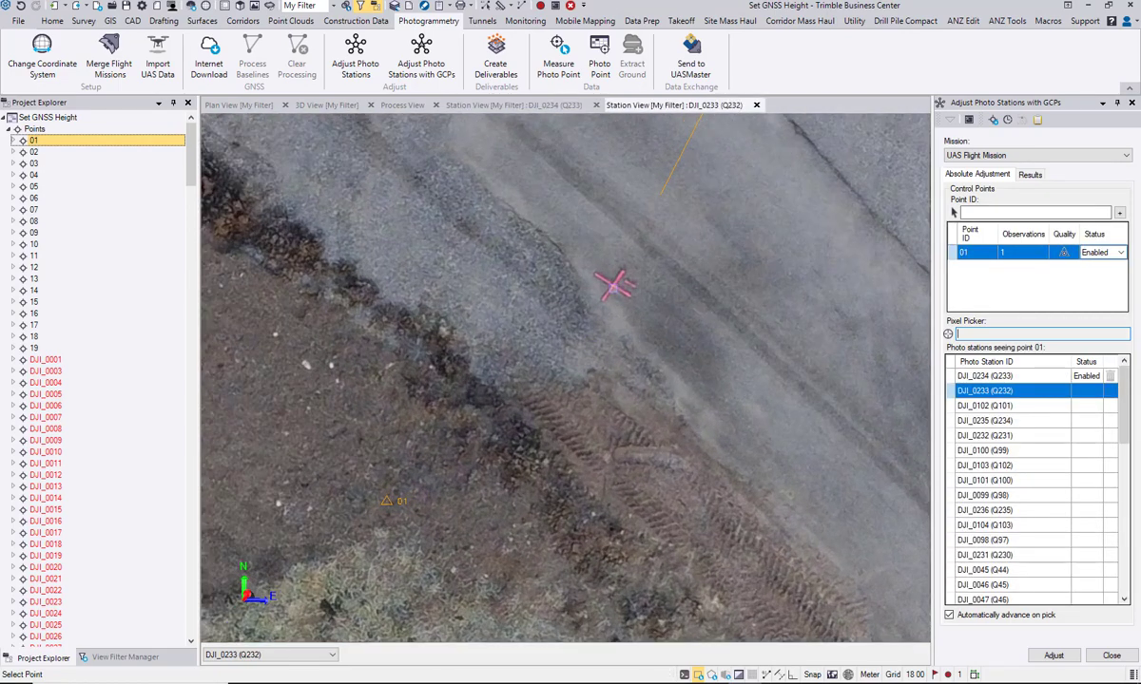
pyautogui.moveTo(614, 288); pyautogui.dragTo(616, 289)
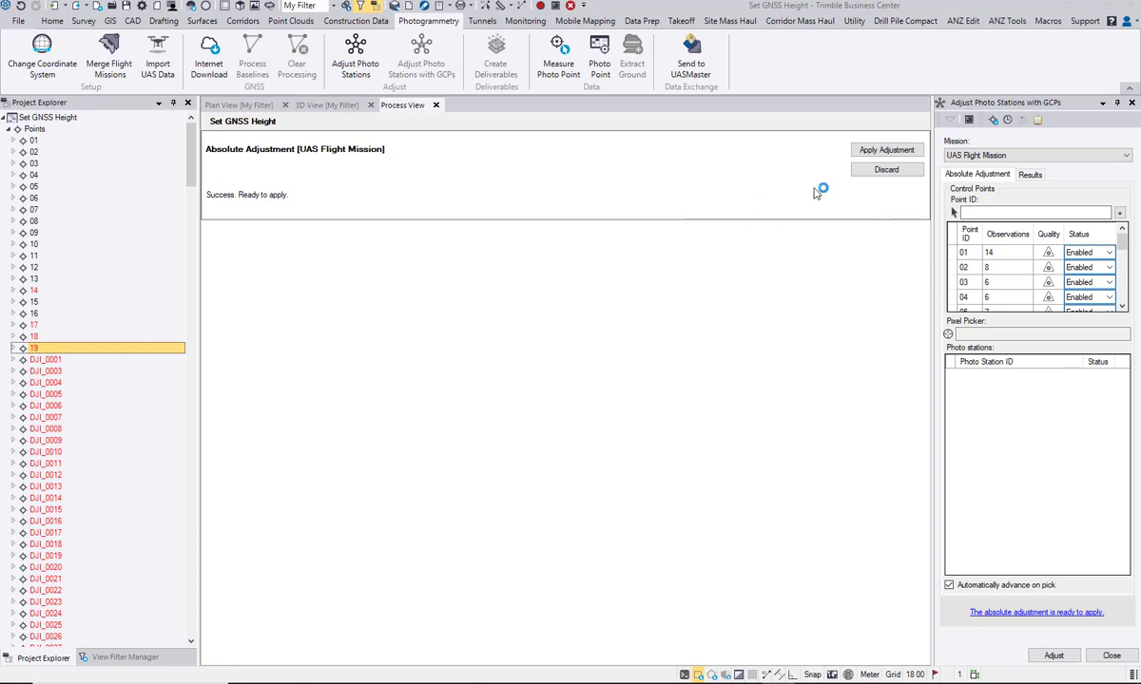
# Step: Apply the absolute adjustment to UAS Flight Mission and open its Flight Mission Adjustment Report
pyautogui.click(885, 149)
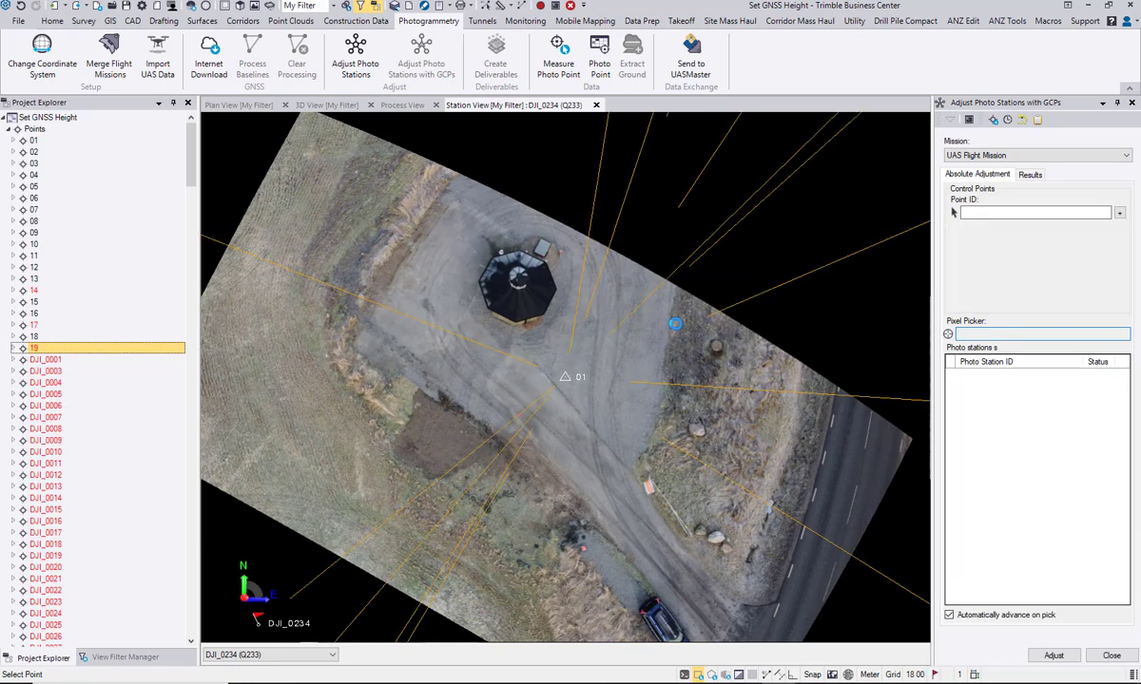
pyautogui.click(675, 324)
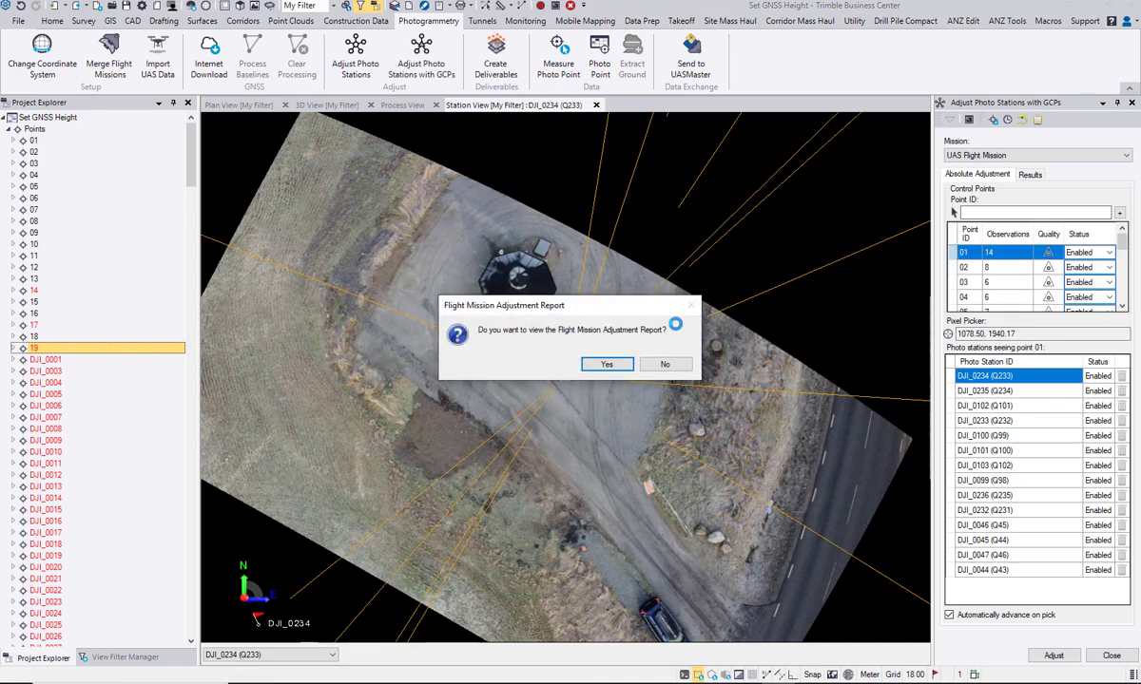
pyautogui.click(598, 363)
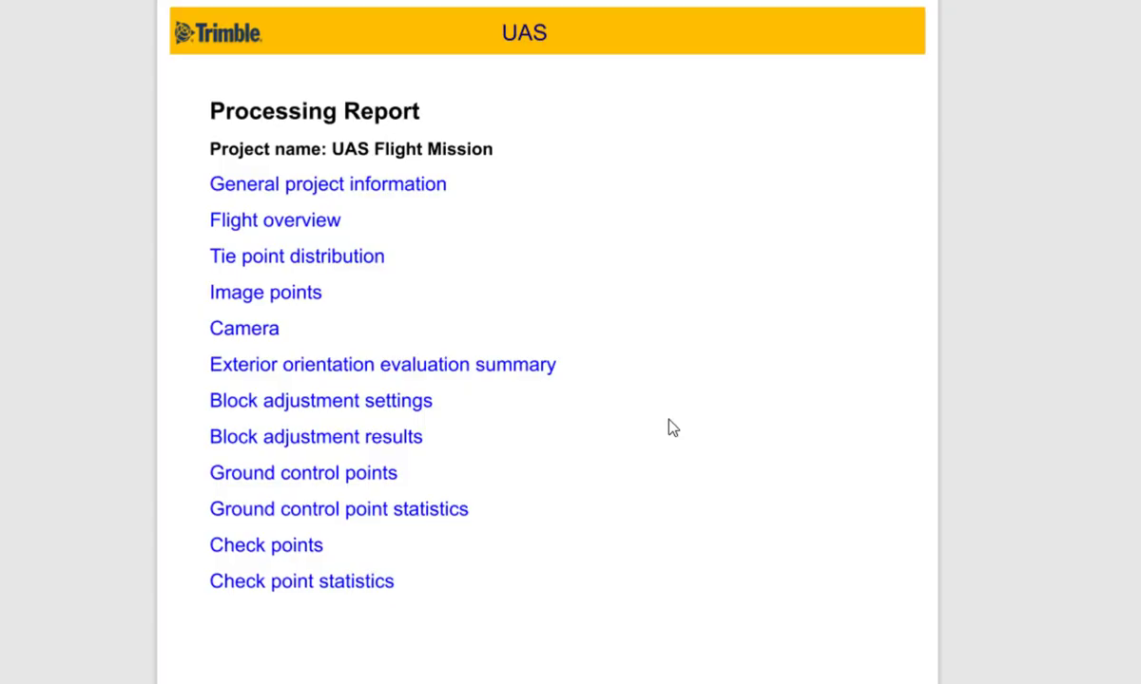
# Step: Examine the adjustment report's general project information, flight overview, image point frequencies, camera calibration data and image residuals
pyautogui.scroll(-15, 672, 428)
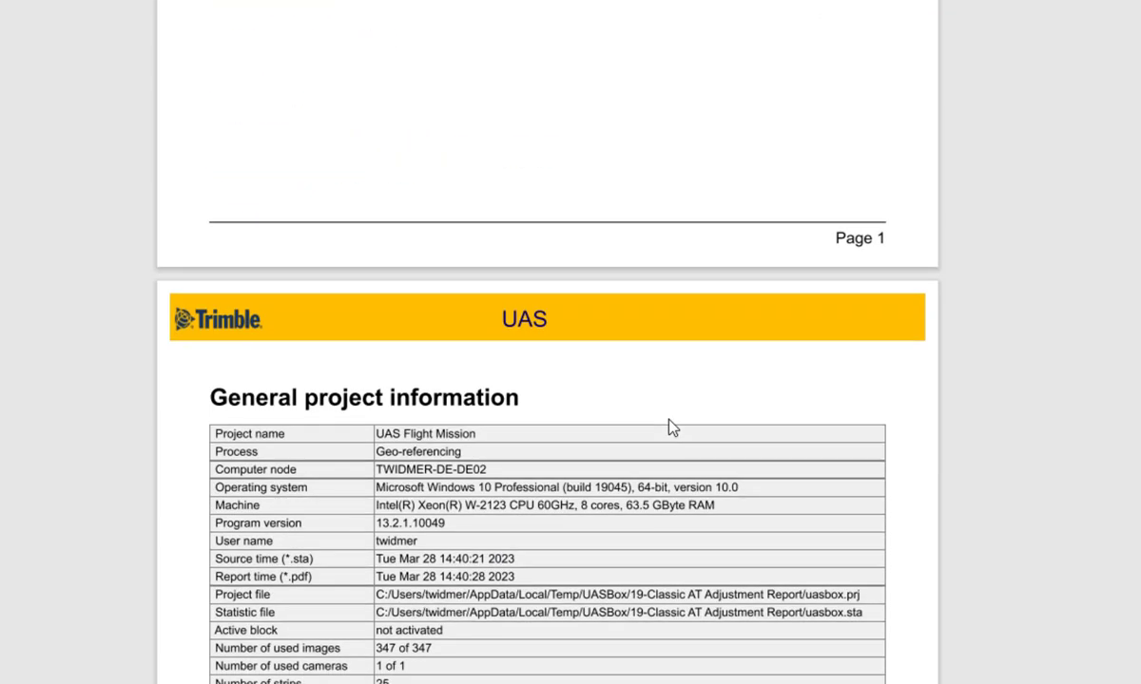
pyautogui.scroll(-20, 673, 428)
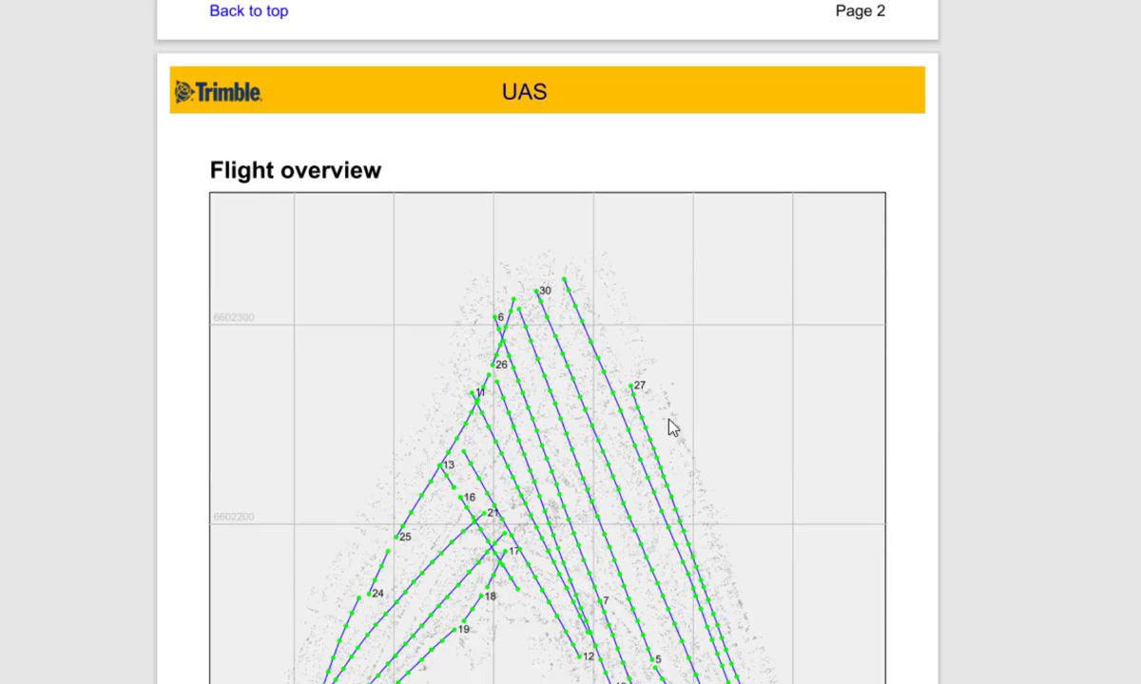
pyautogui.scroll(-20, 669, 428)
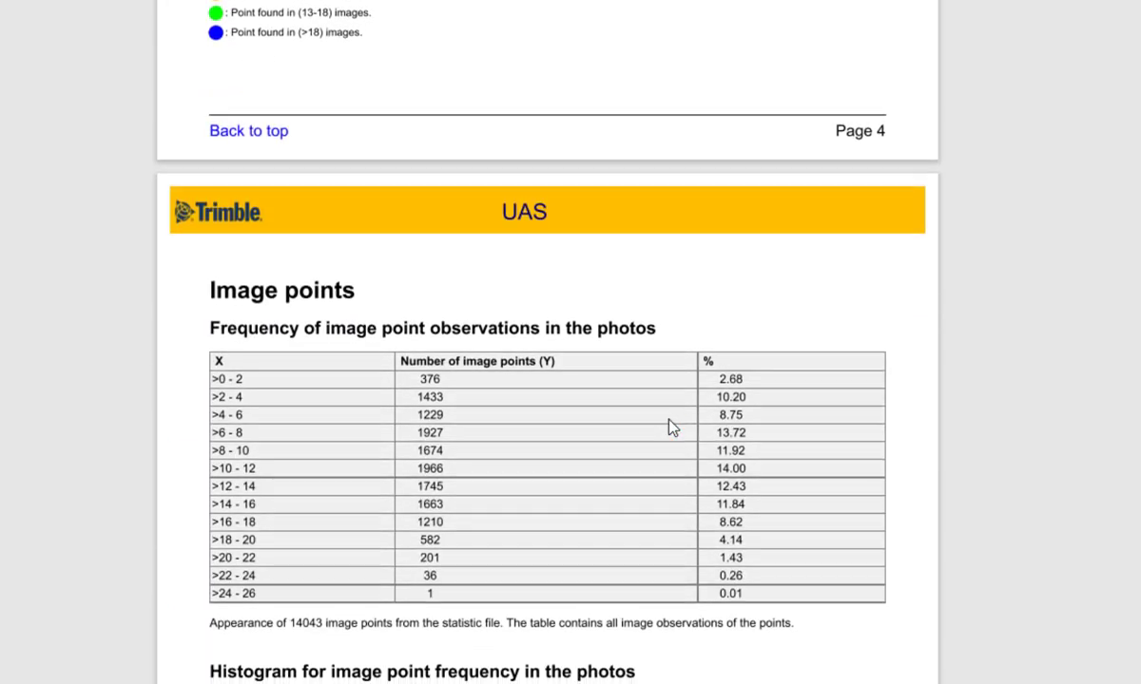
pyautogui.scroll(-3, 648, 443)
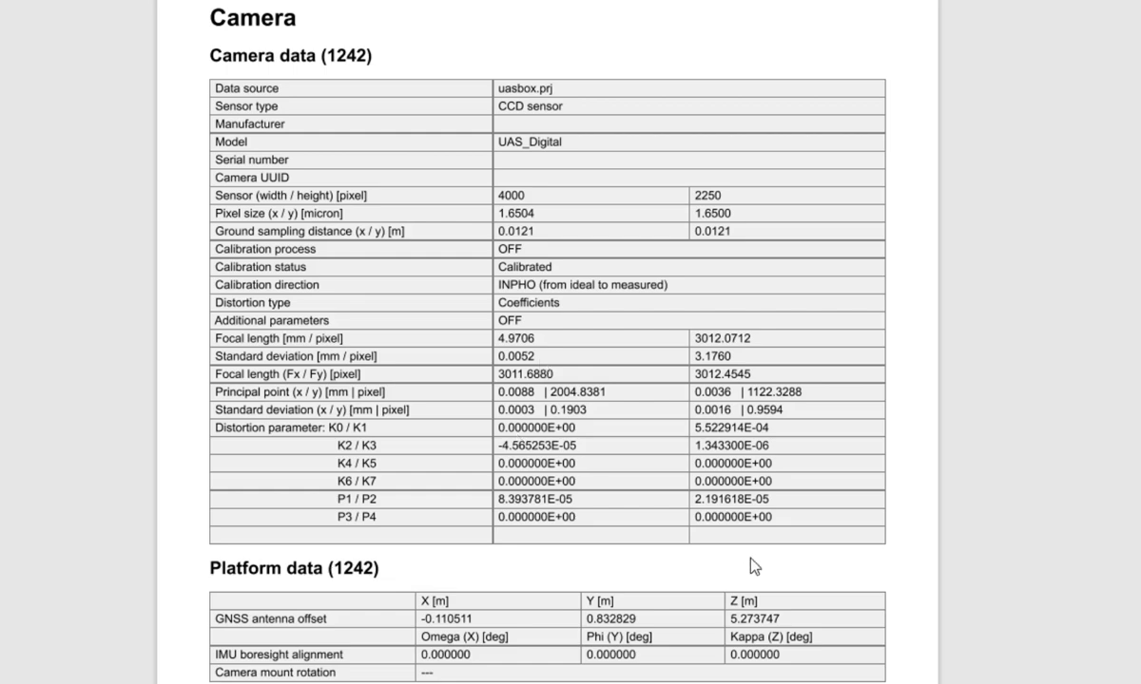
pyautogui.scroll(-6, 727, 582)
pyautogui.scroll(-20, 725, 585)
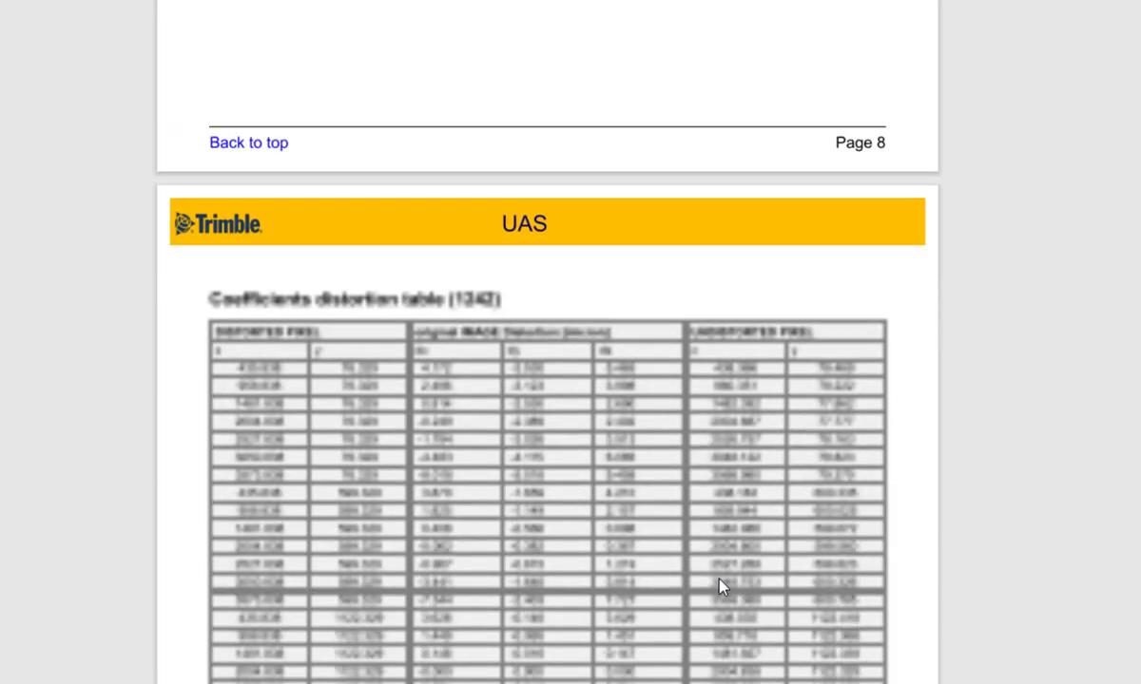
pyautogui.scroll(-20, 723, 586)
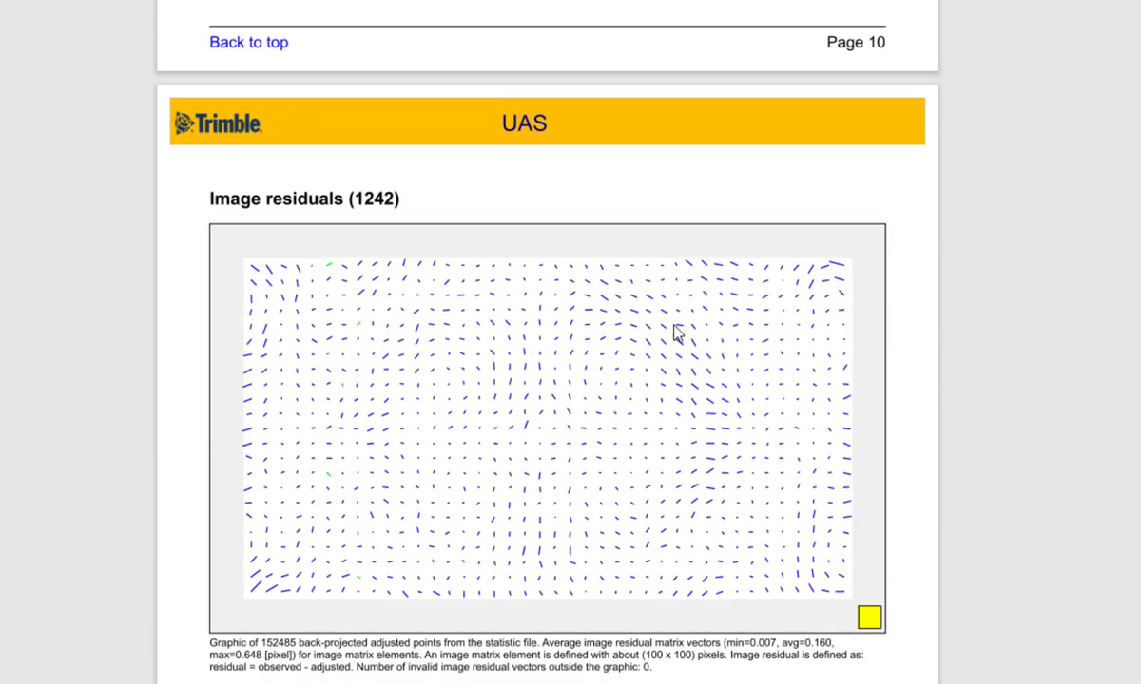
# Step: Review the report's tie point histograms, block adjustment settings, and block adjustment accuracy, standard deviations and RMS values
pyautogui.scroll(-20, 782, 556)
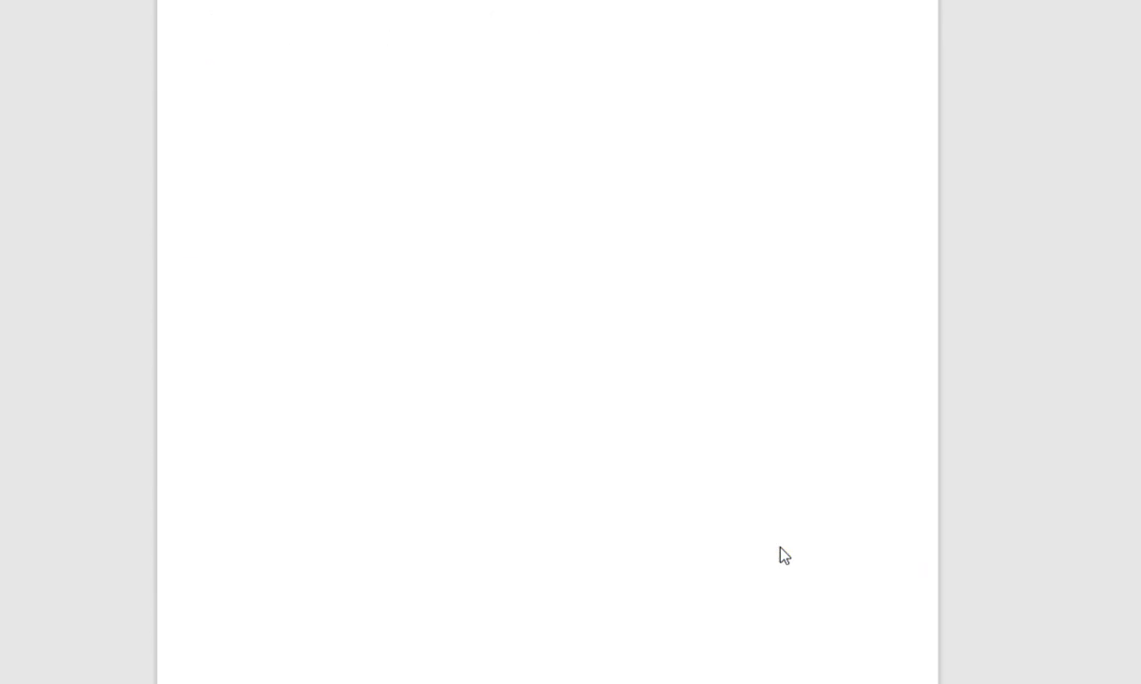
pyautogui.scroll(-20, 781, 556)
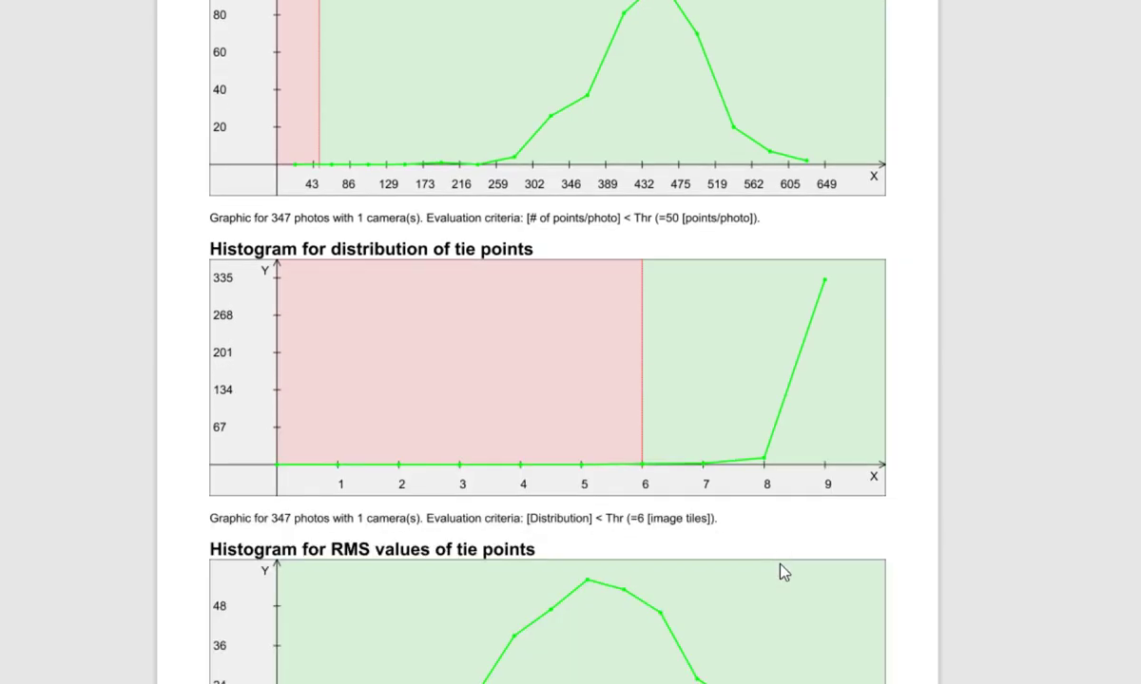
pyautogui.scroll(-15, 784, 551)
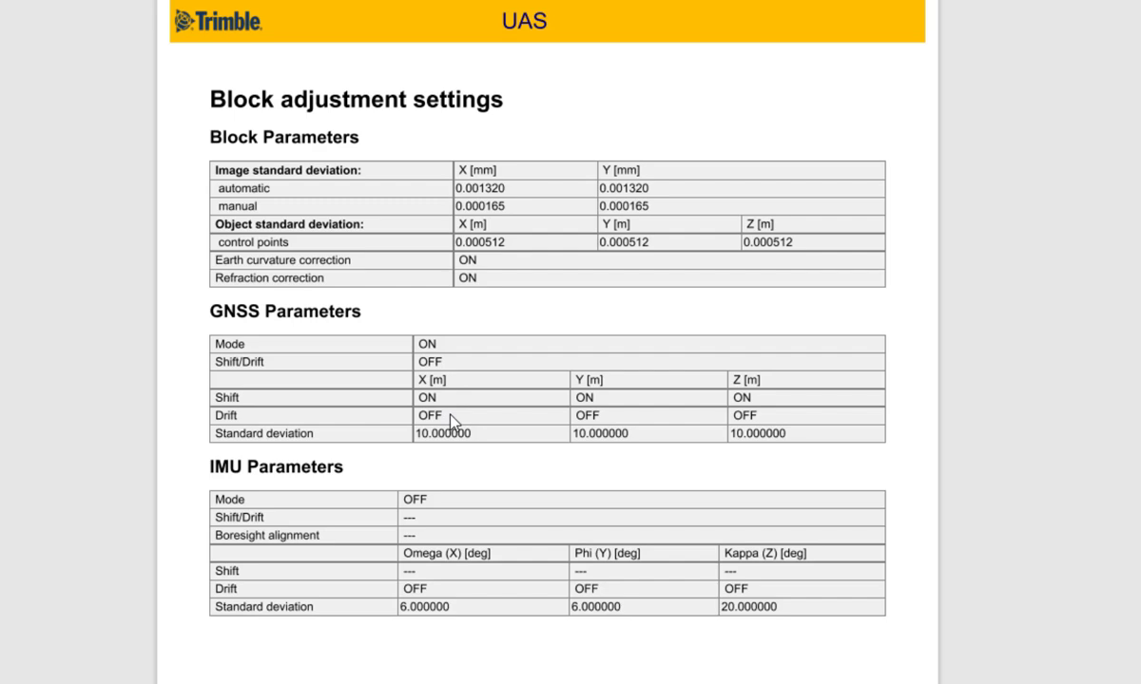
pyautogui.click(489, 416)
pyautogui.scroll(-5, 575, 526)
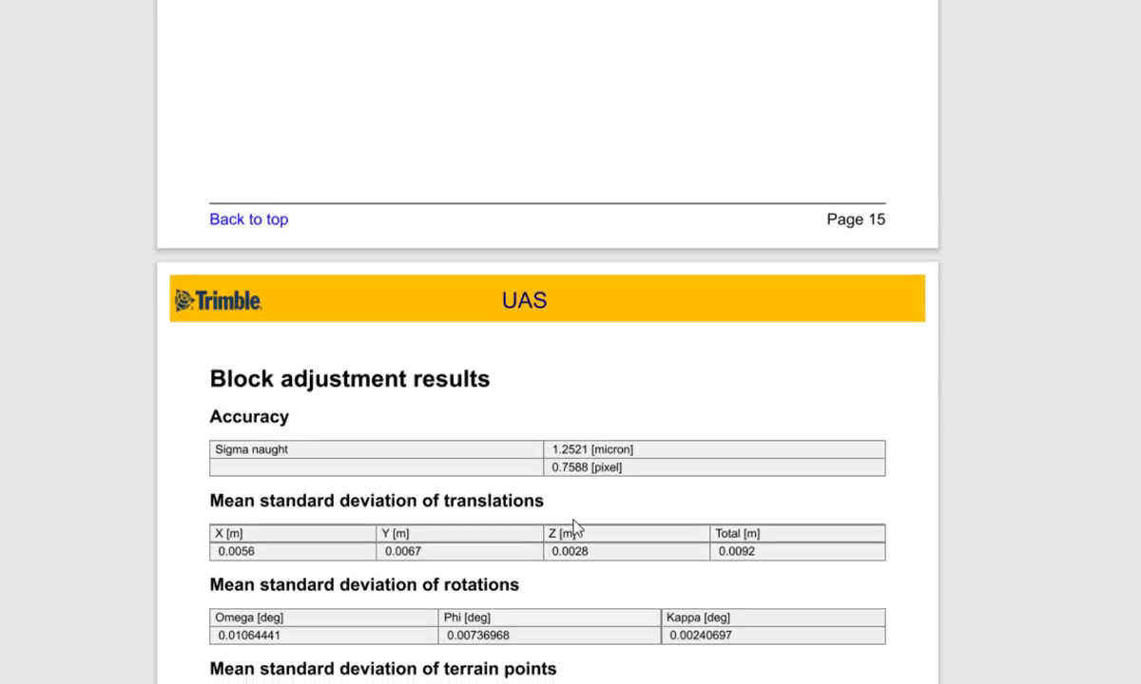
pyautogui.scroll(-5, 575, 528)
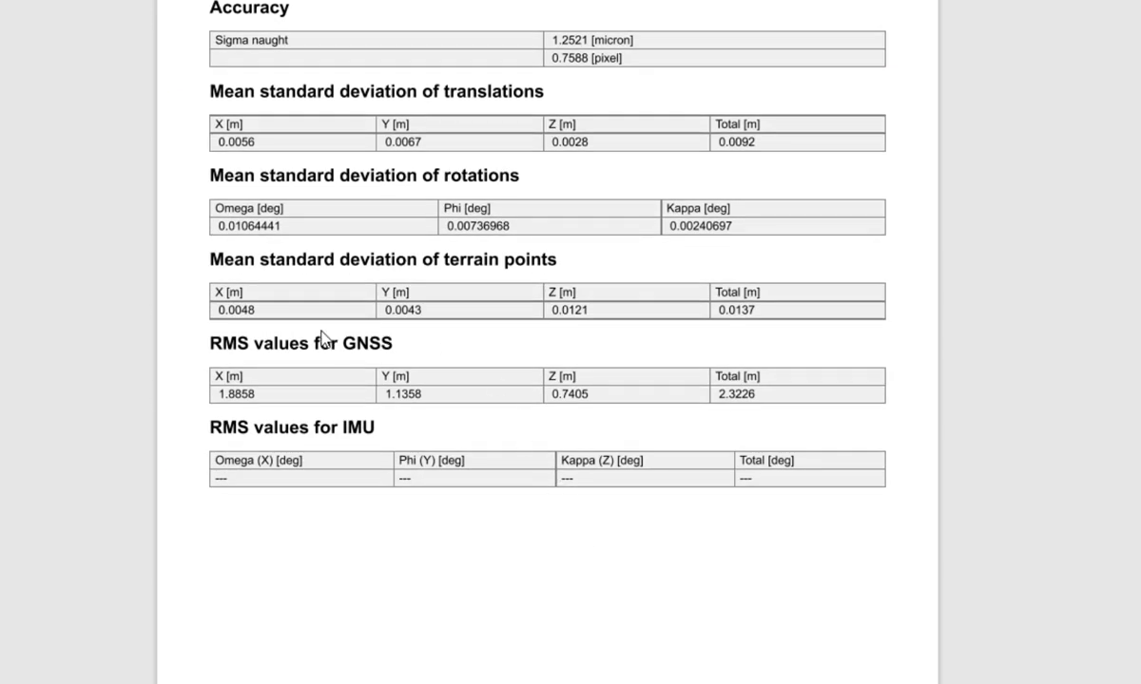